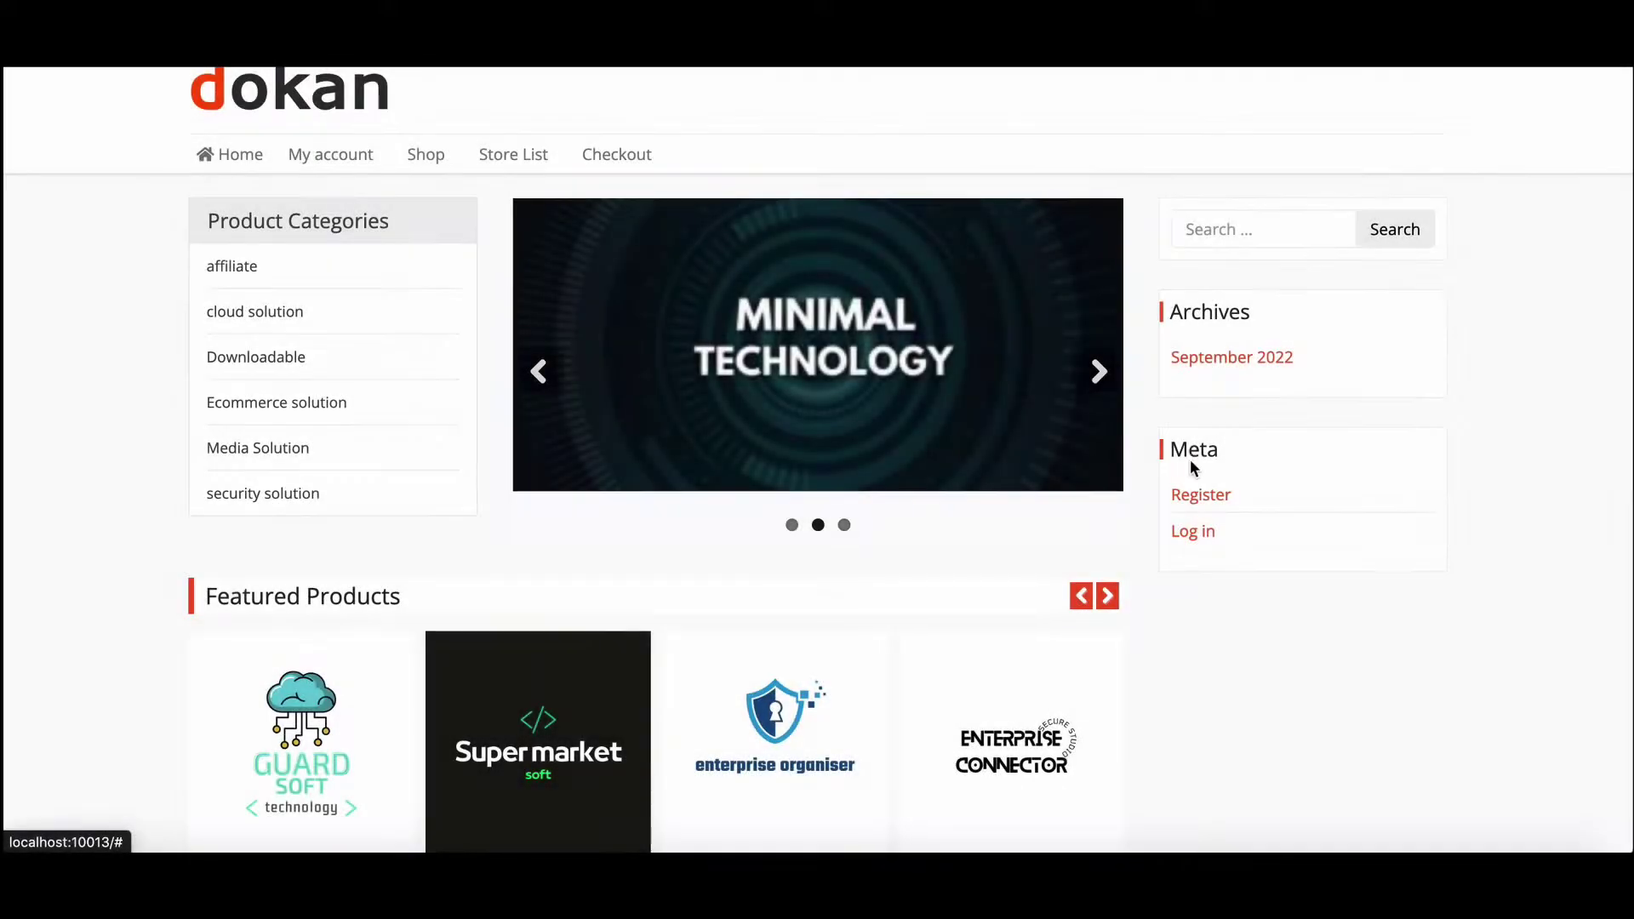
Scroll through the WordPress.org plugins page before searching
scroll(1189, 458, down, 2)
scroll(1194, 439, down, 2)
scroll(1192, 443, up, 4)
scroll(1192, 441, up, 1)
scroll(1193, 441, down, 2)
scroll(1194, 439, down, 4)
scroll(1193, 439, down, 4)
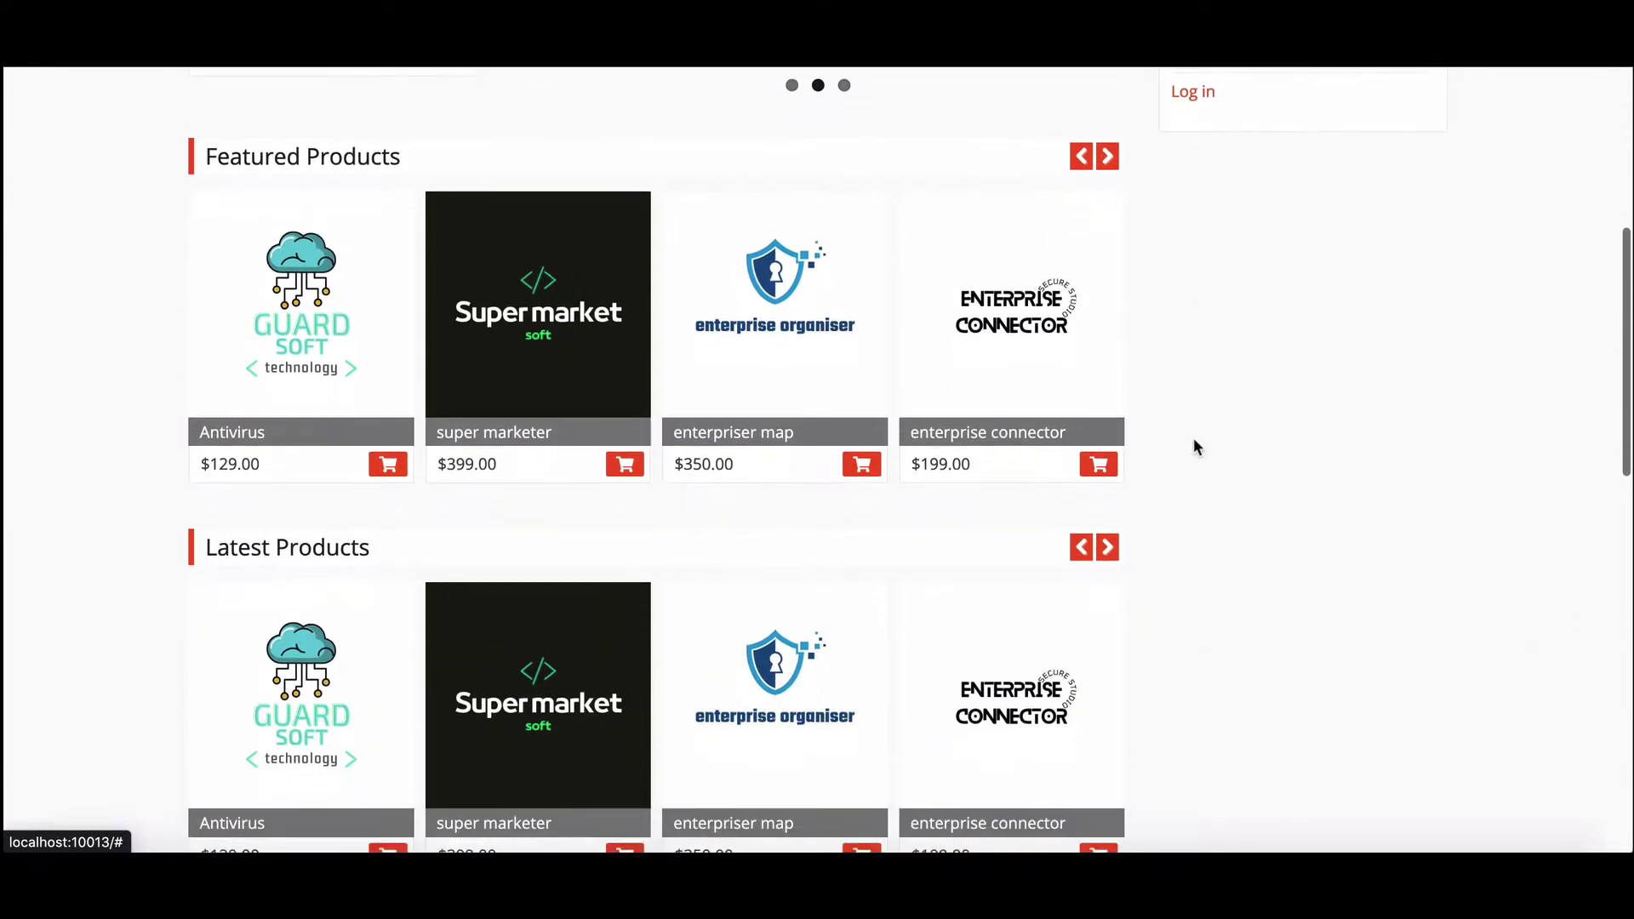
scroll(1194, 444, down, 1)
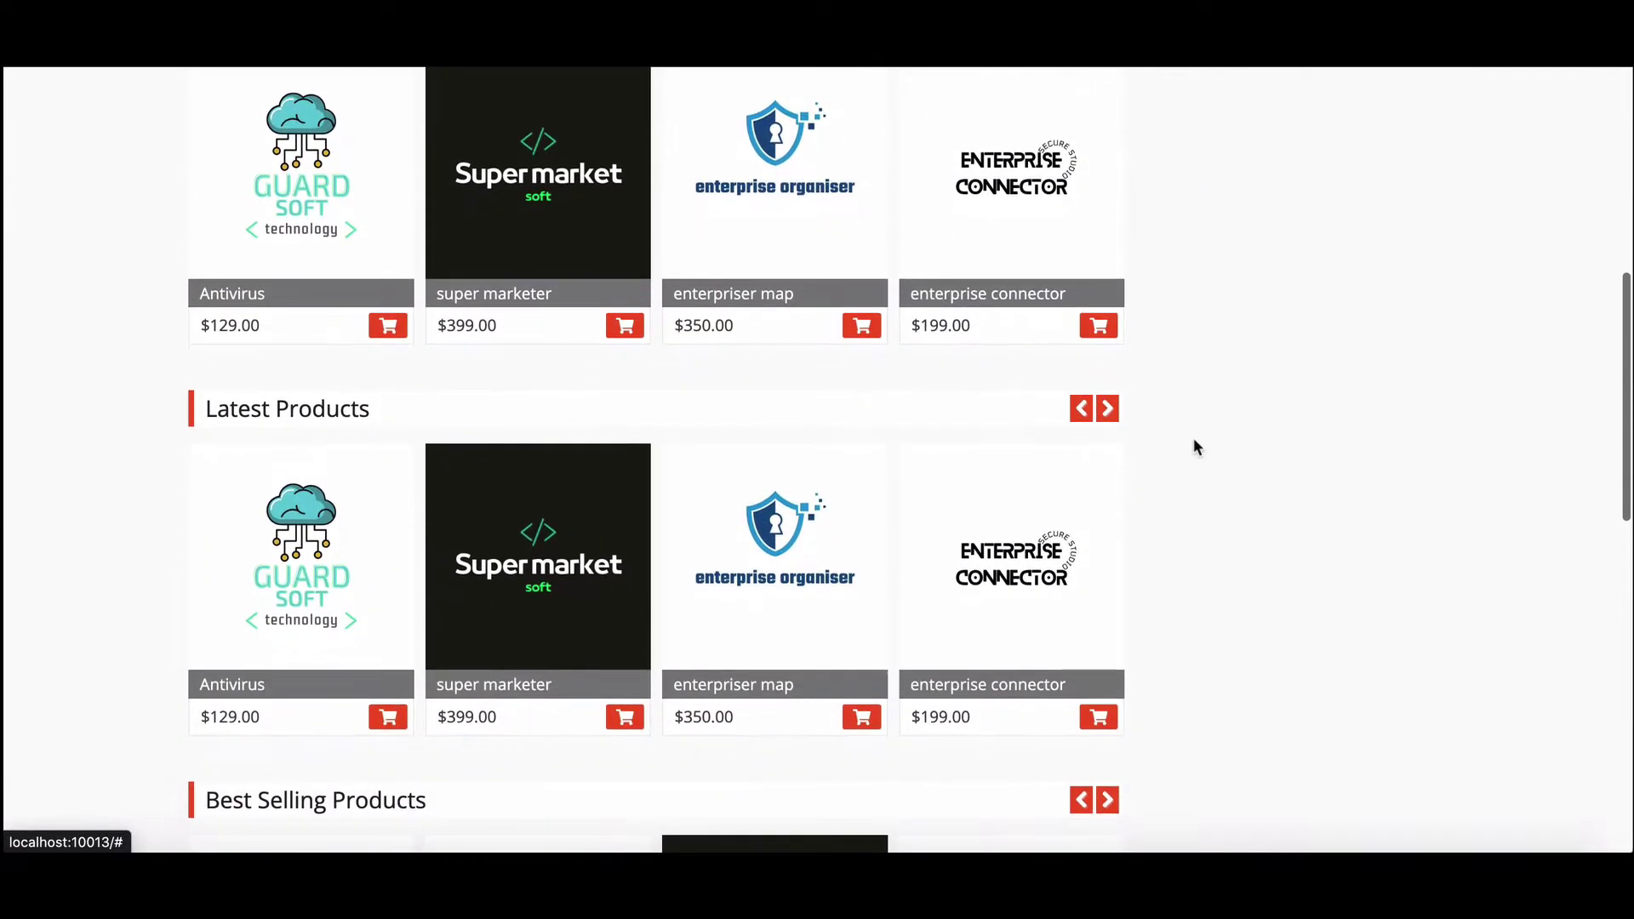
scroll(1193, 444, down, 1)
scroll(1193, 439, down, 3)
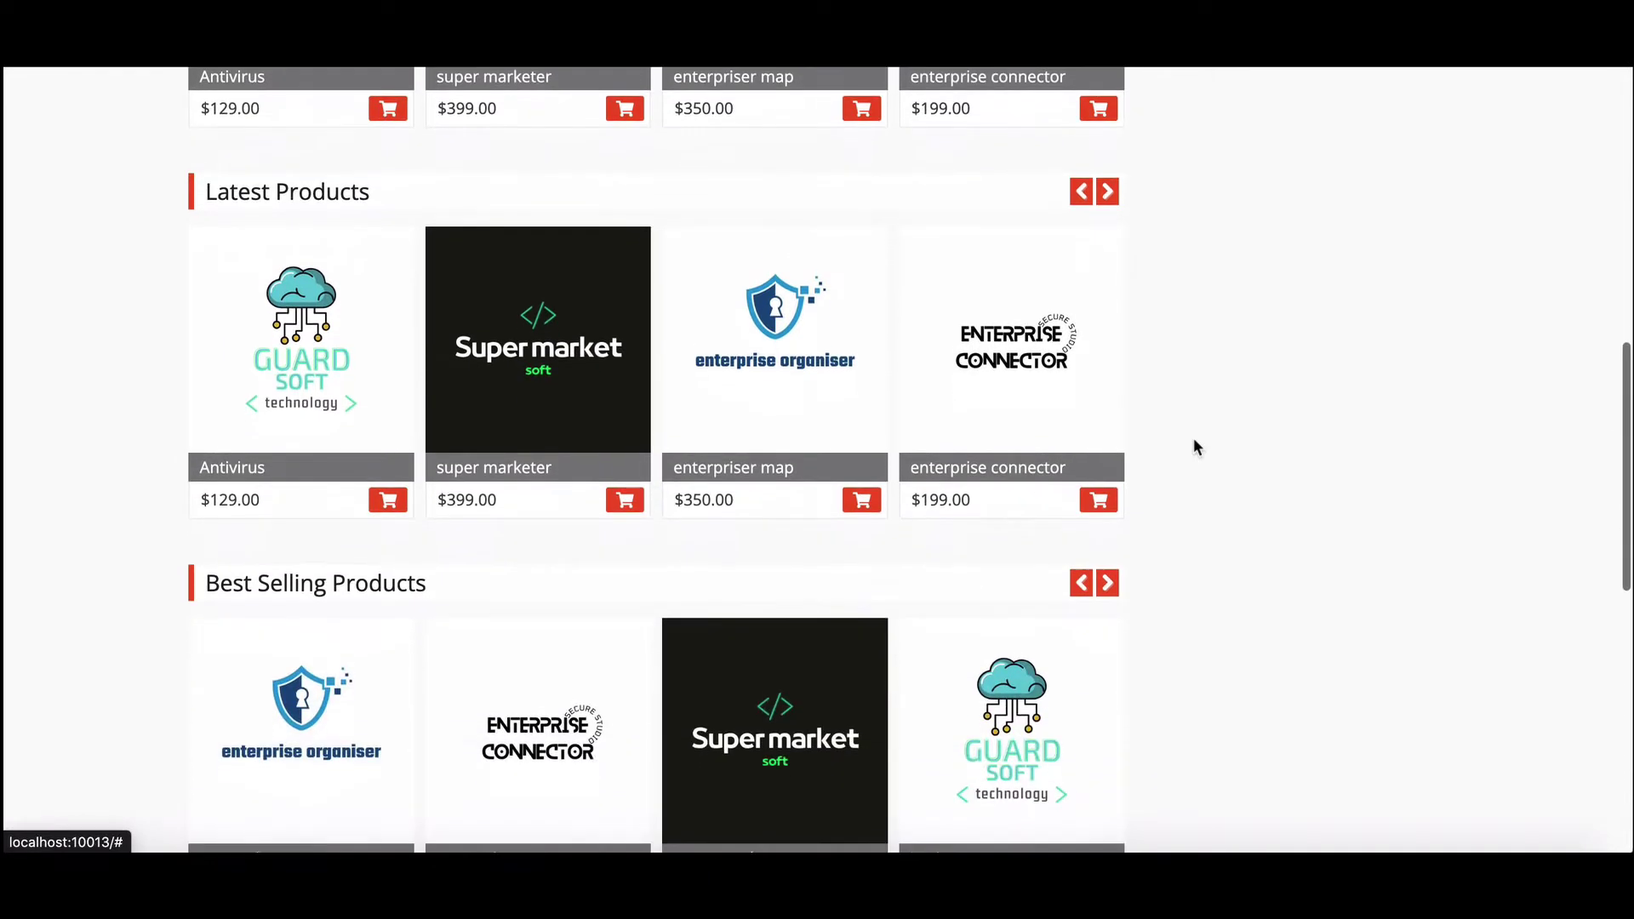
scroll(1193, 439, down, 3)
scroll(1193, 439, down, 5)
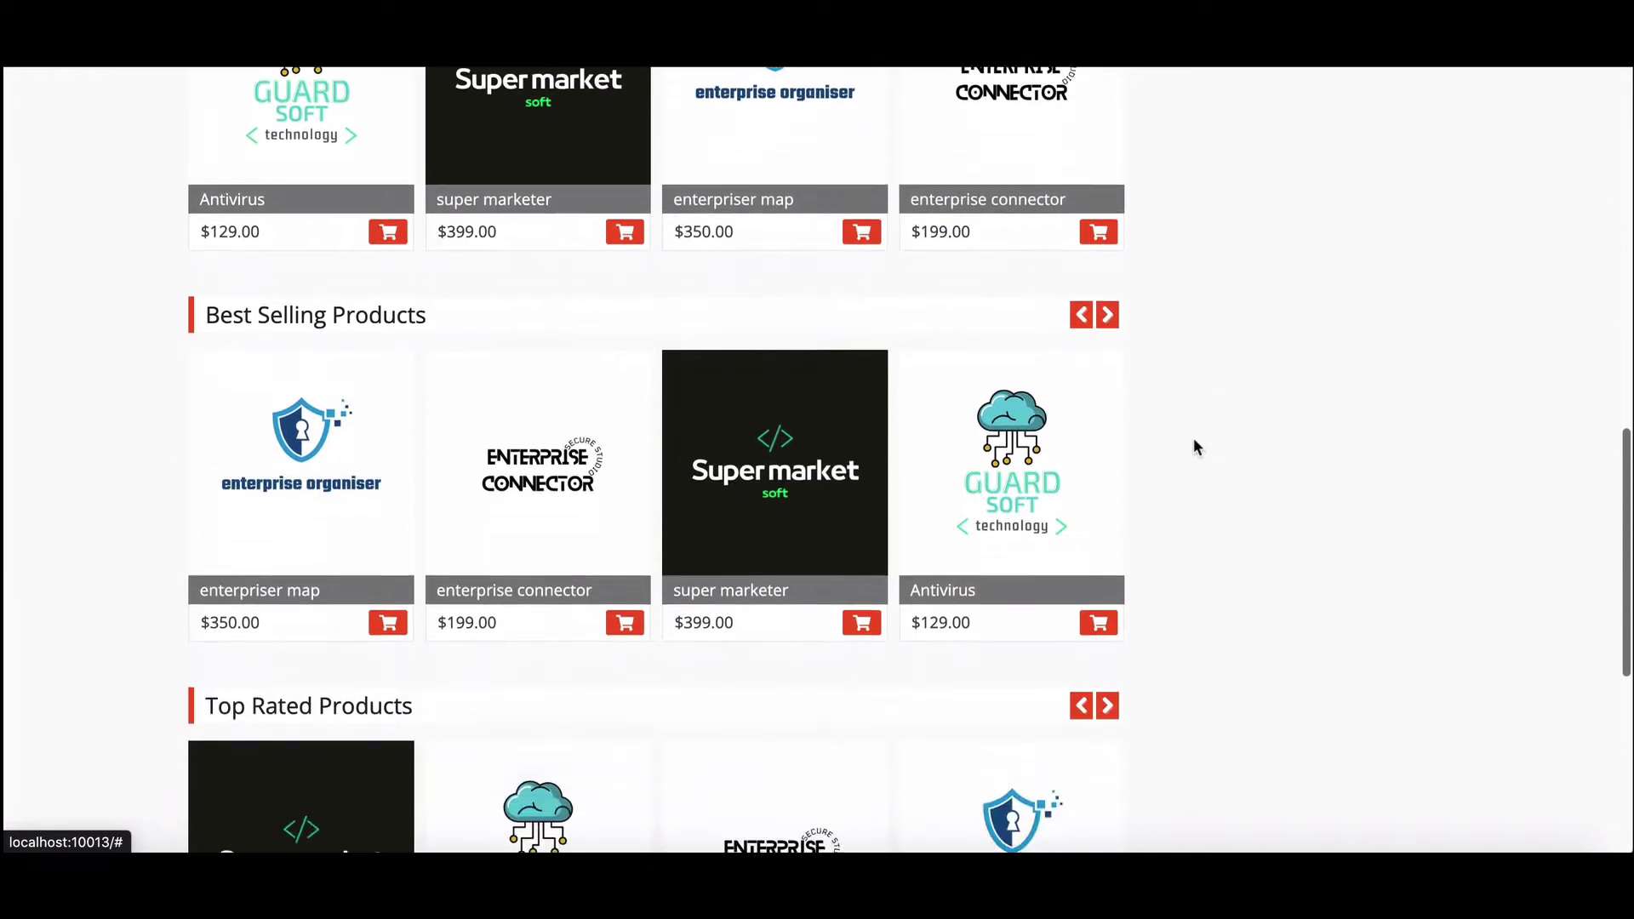
scroll(1193, 447, down, 5)
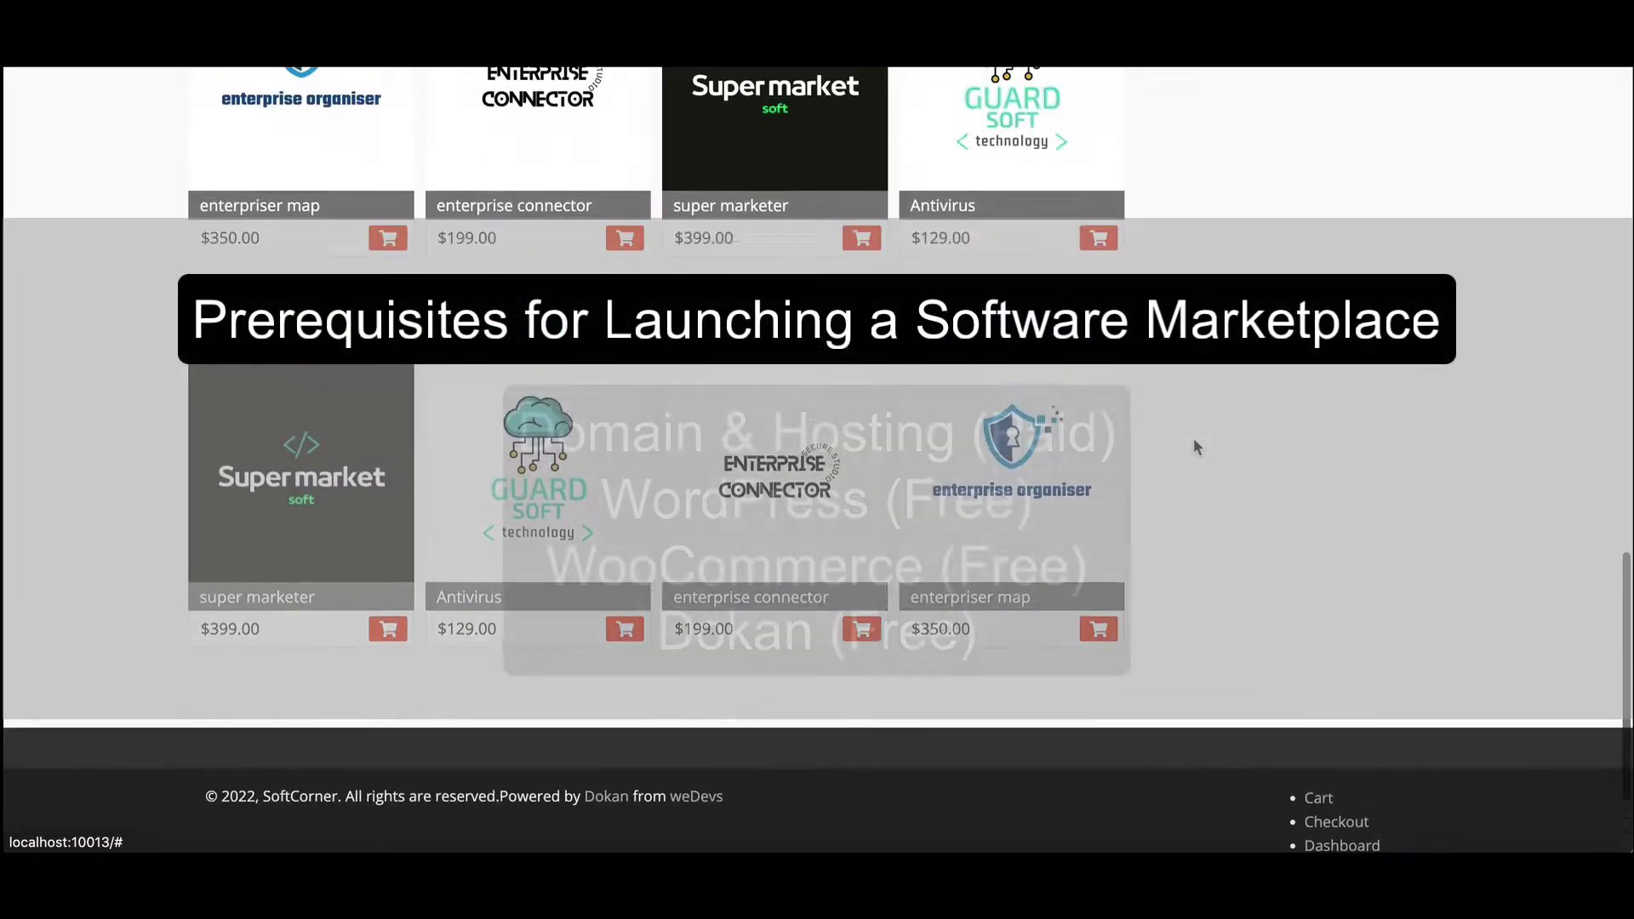
scroll(1194, 446, up, 4)
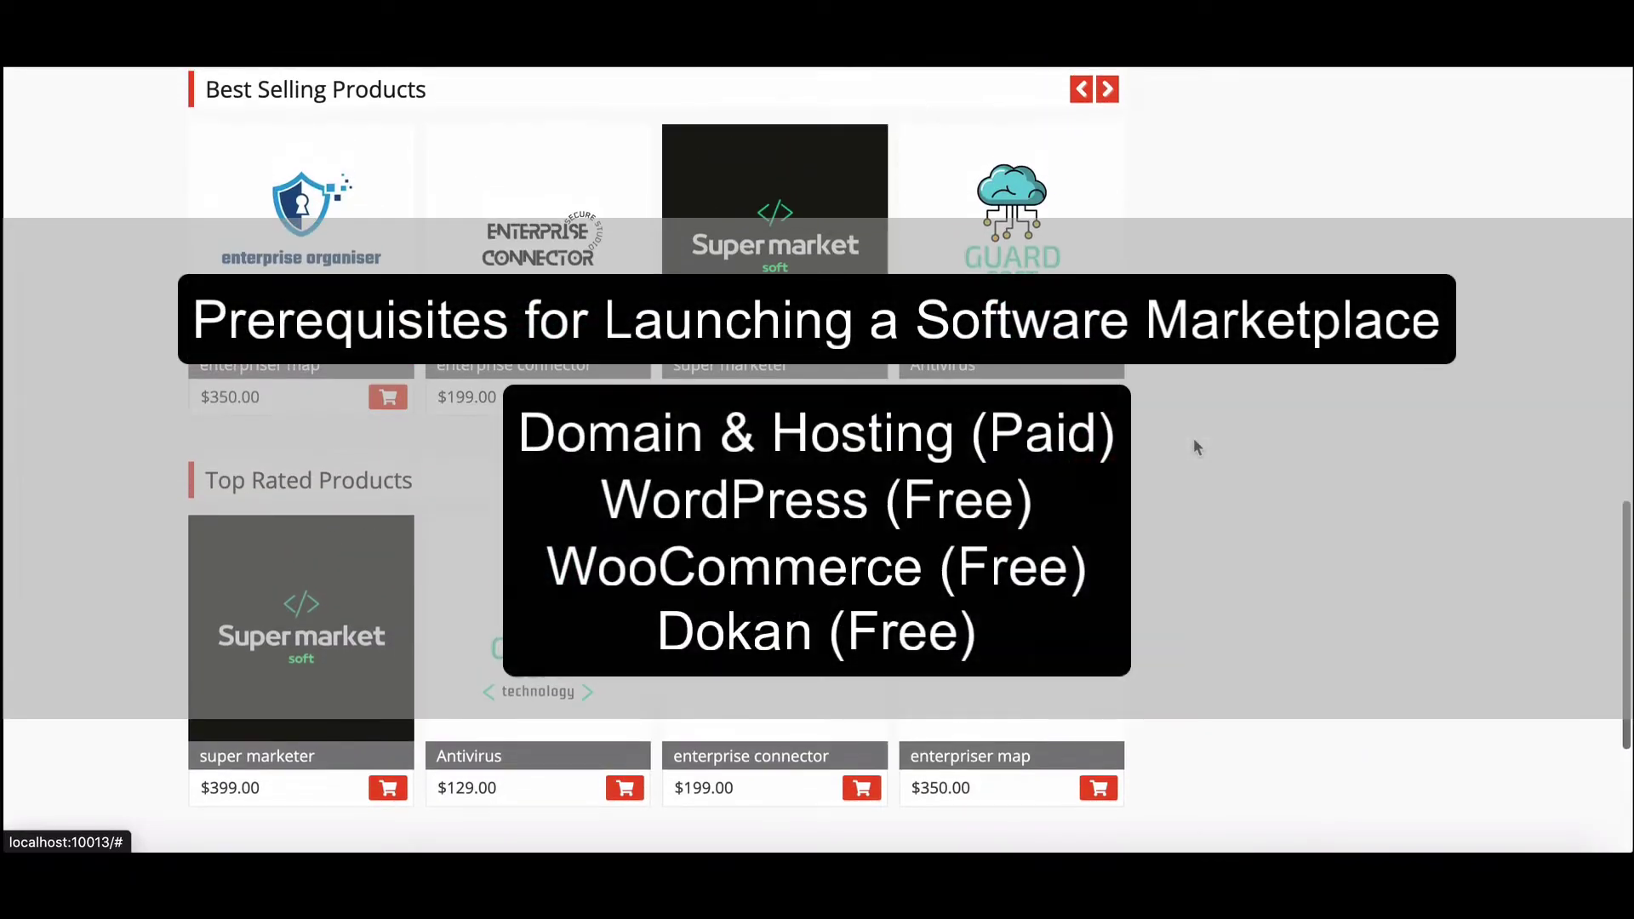
scroll(1193, 447, up, 2)
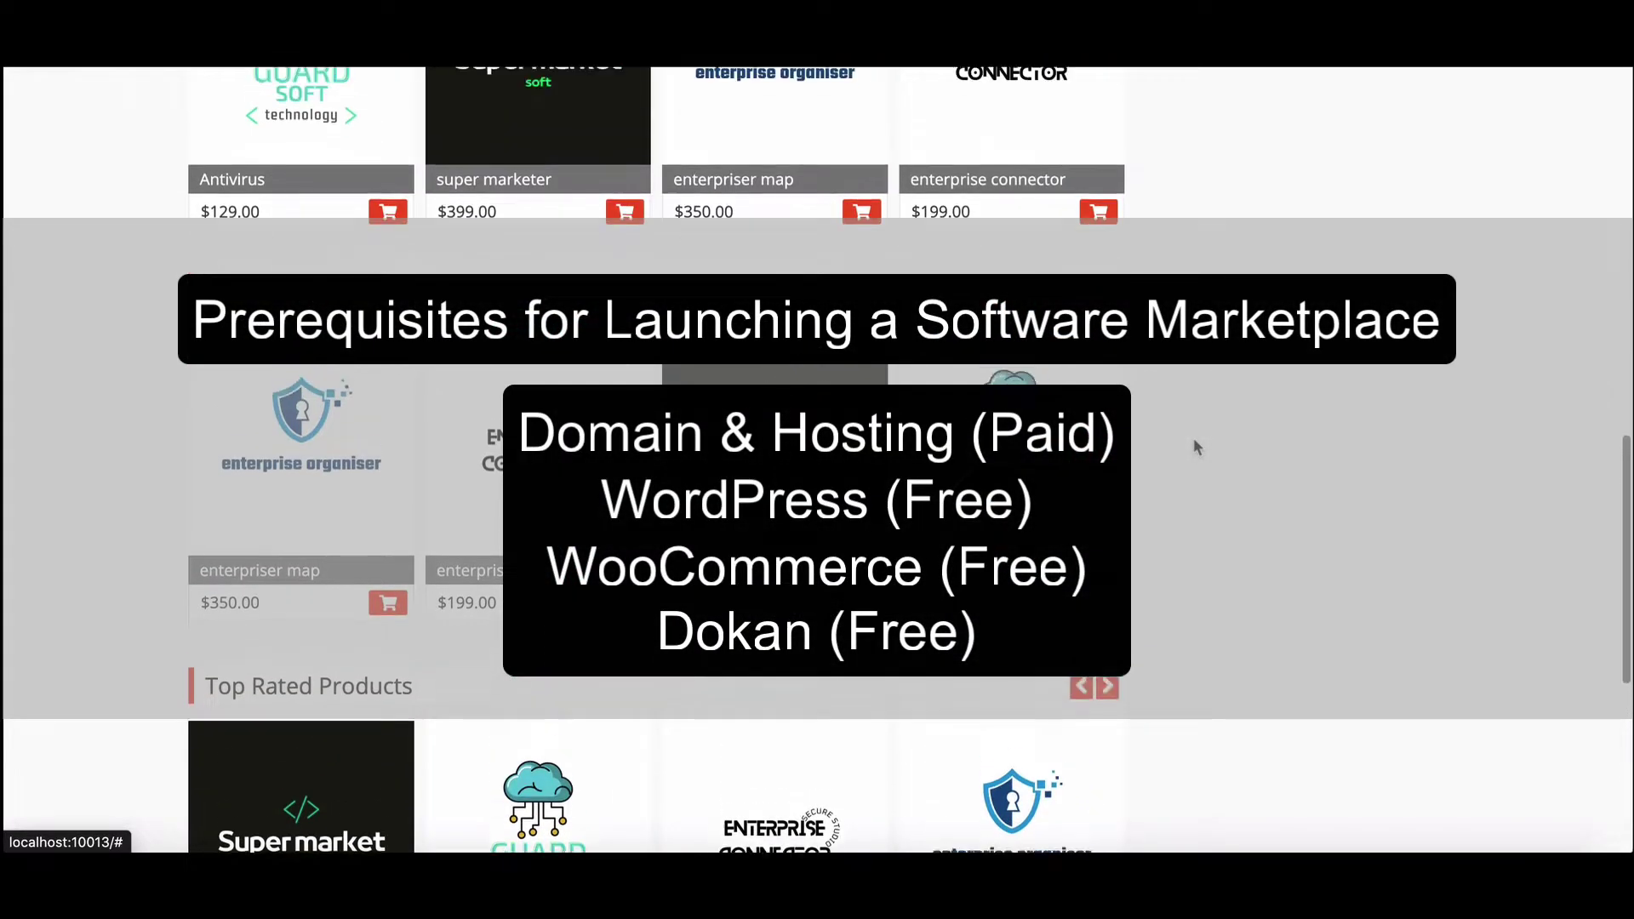
scroll(1194, 442, up, 1)
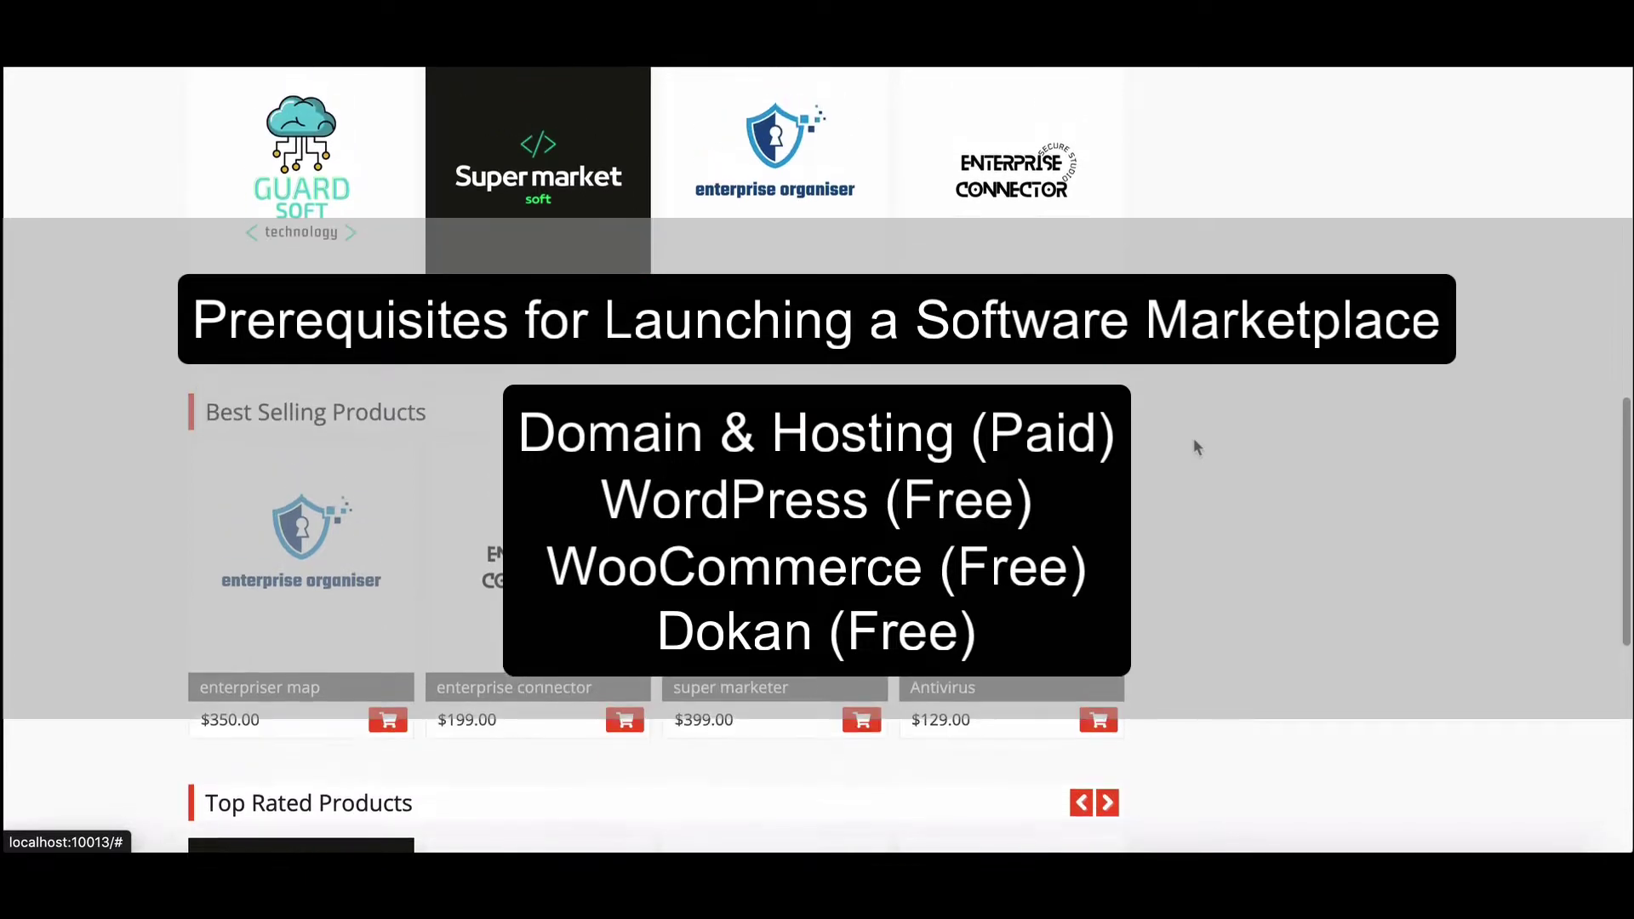
scroll(1194, 446, up, 1)
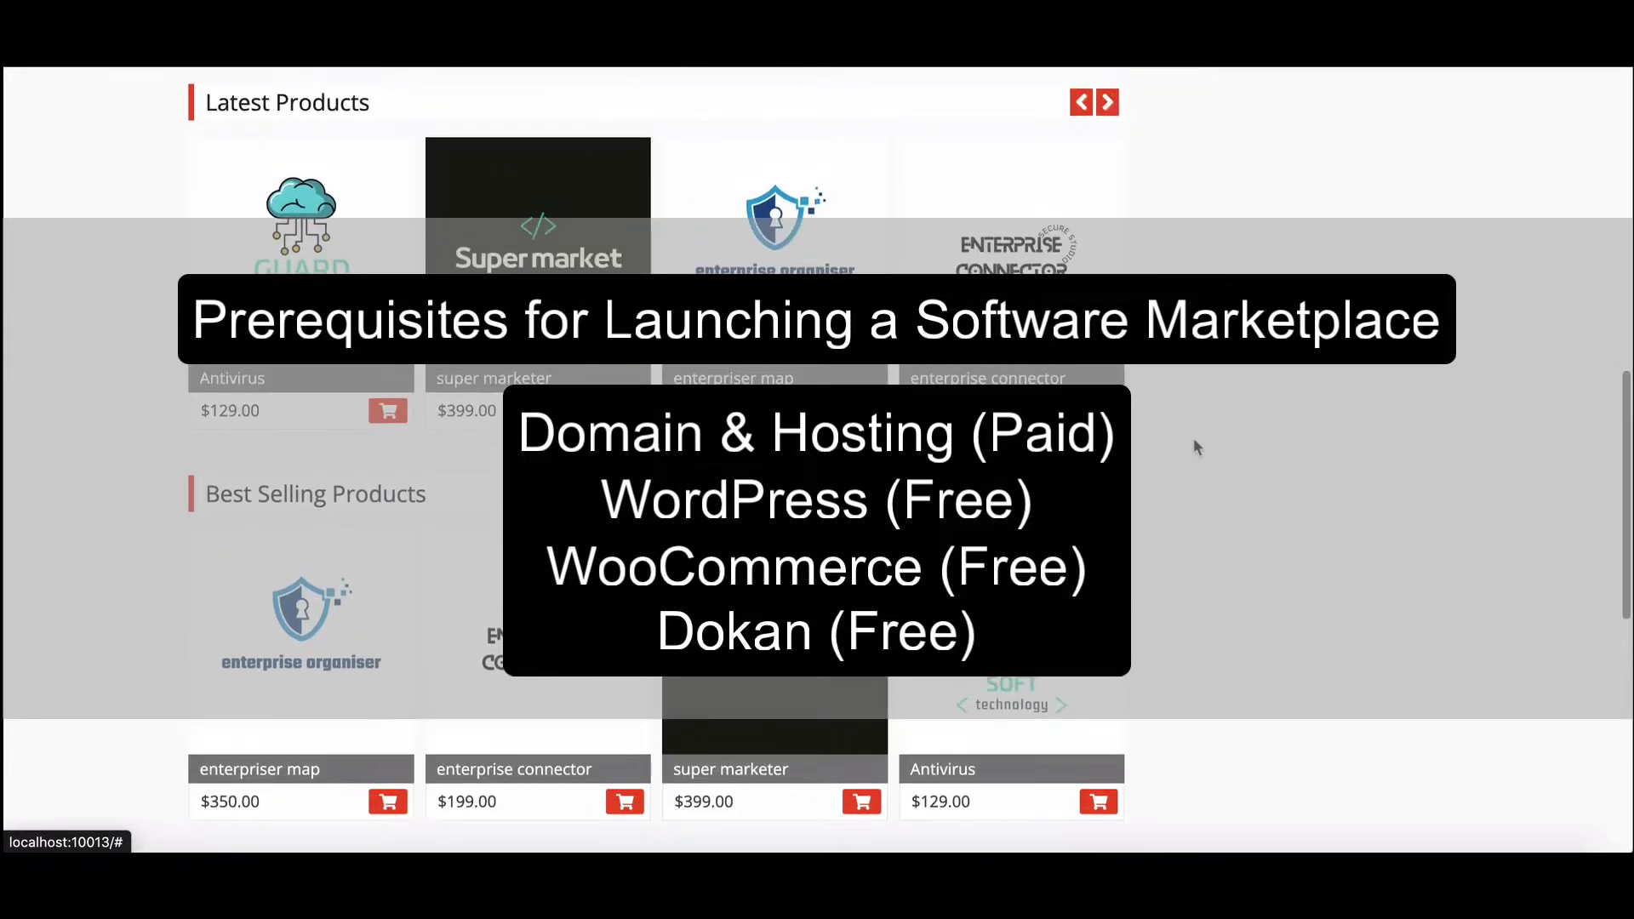
scroll(1194, 446, up, 2)
scroll(1192, 446, up, 3)
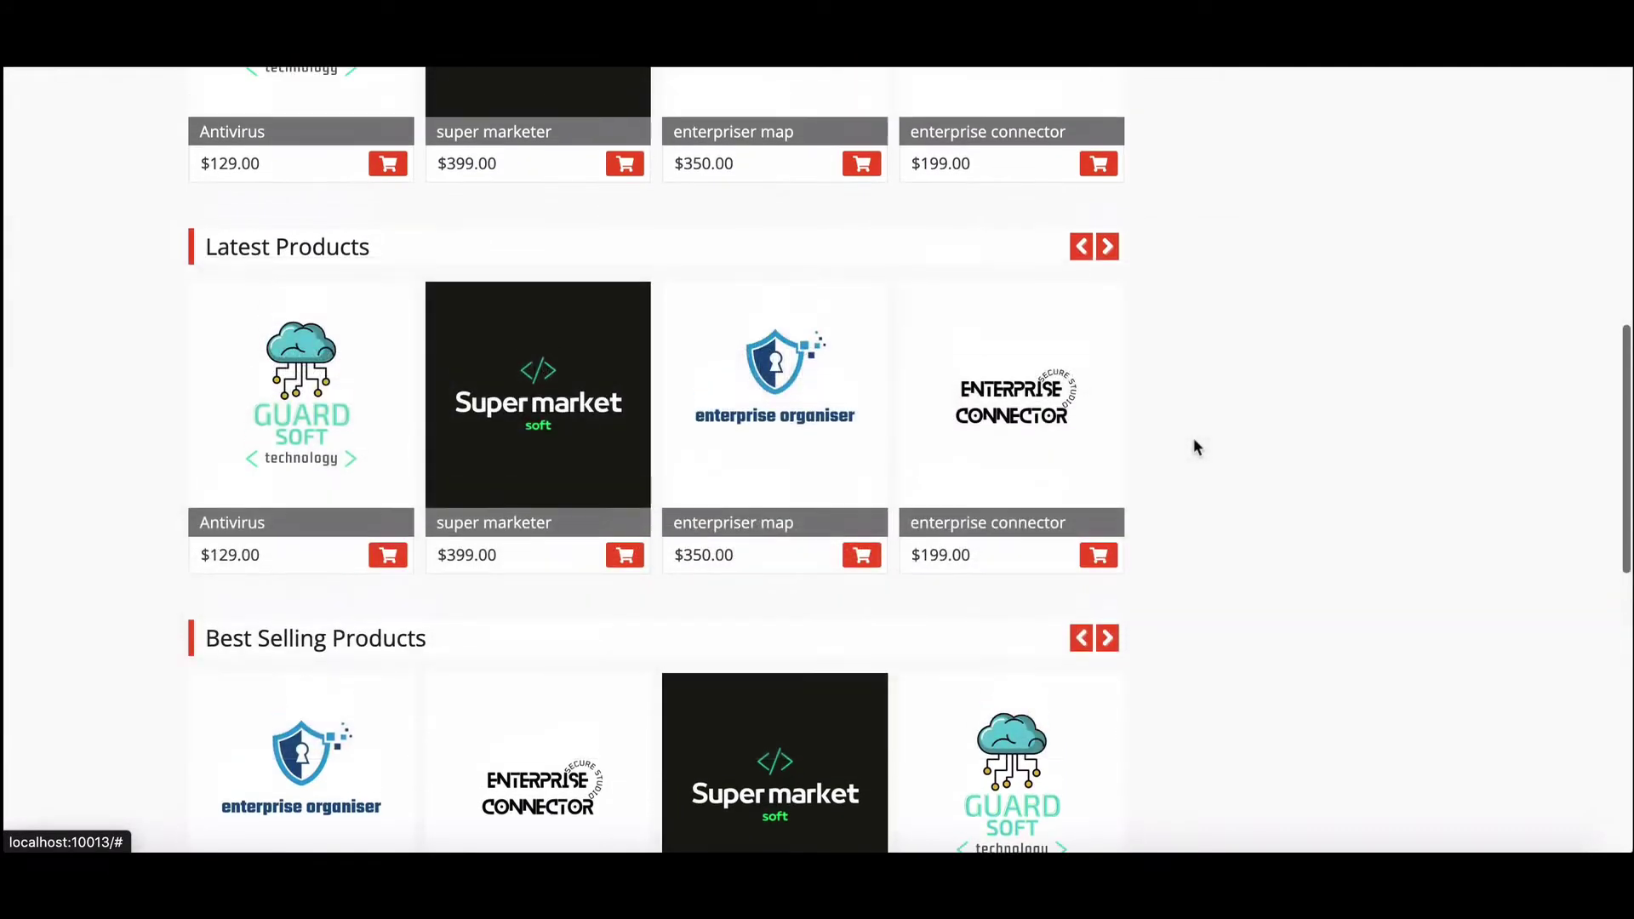
scroll(1193, 440, up, 4)
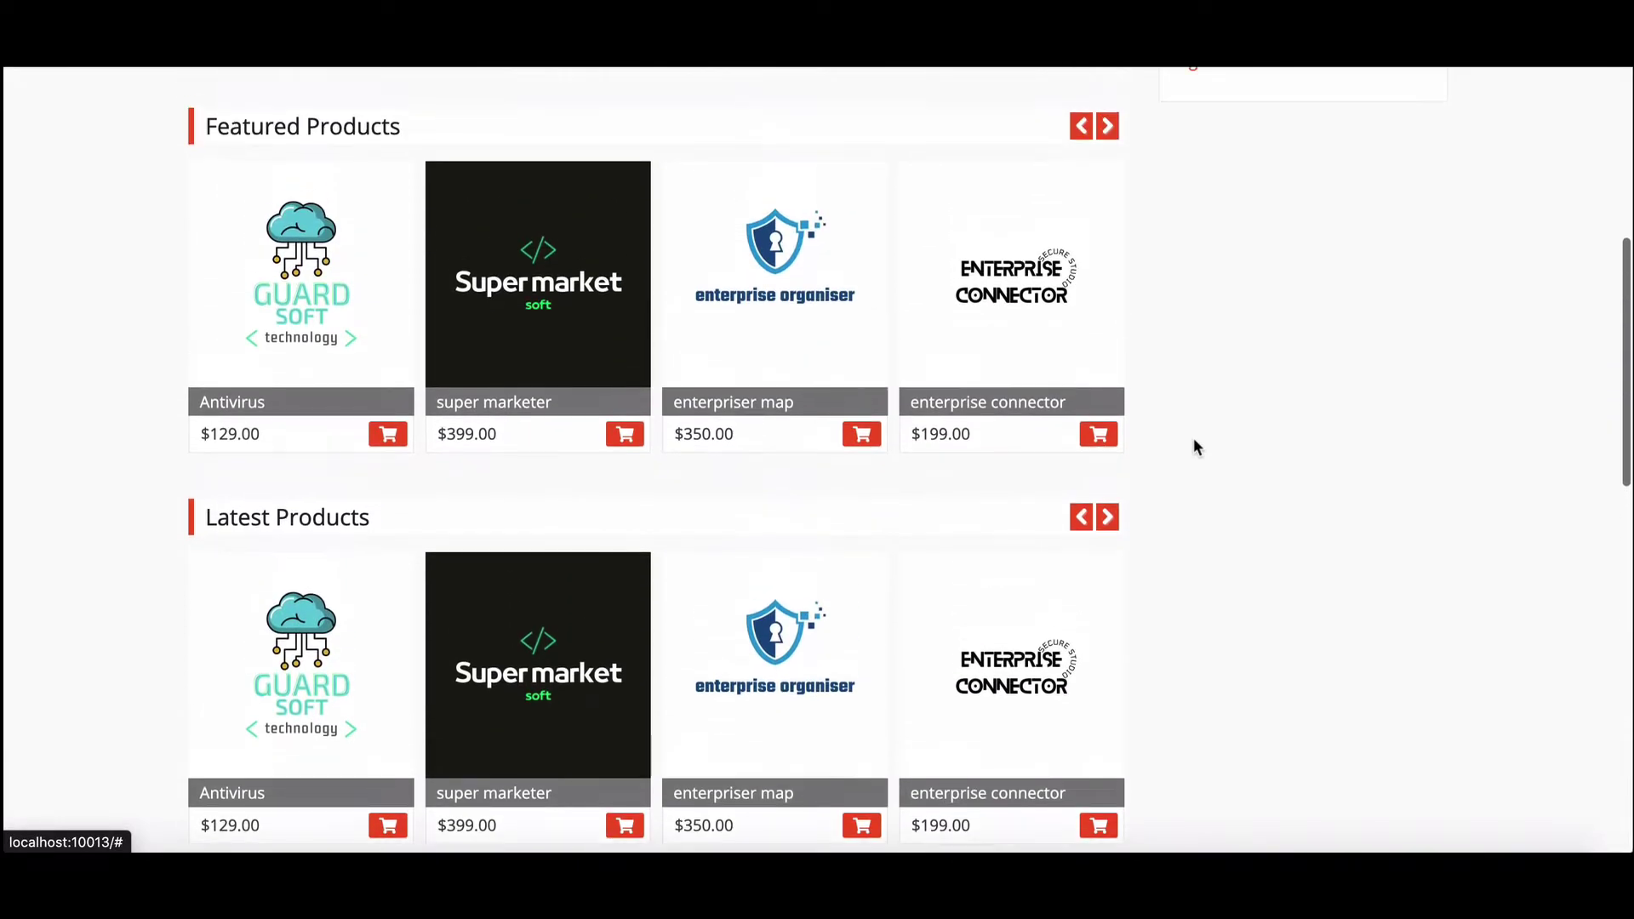
scroll(1195, 446, up, 4)
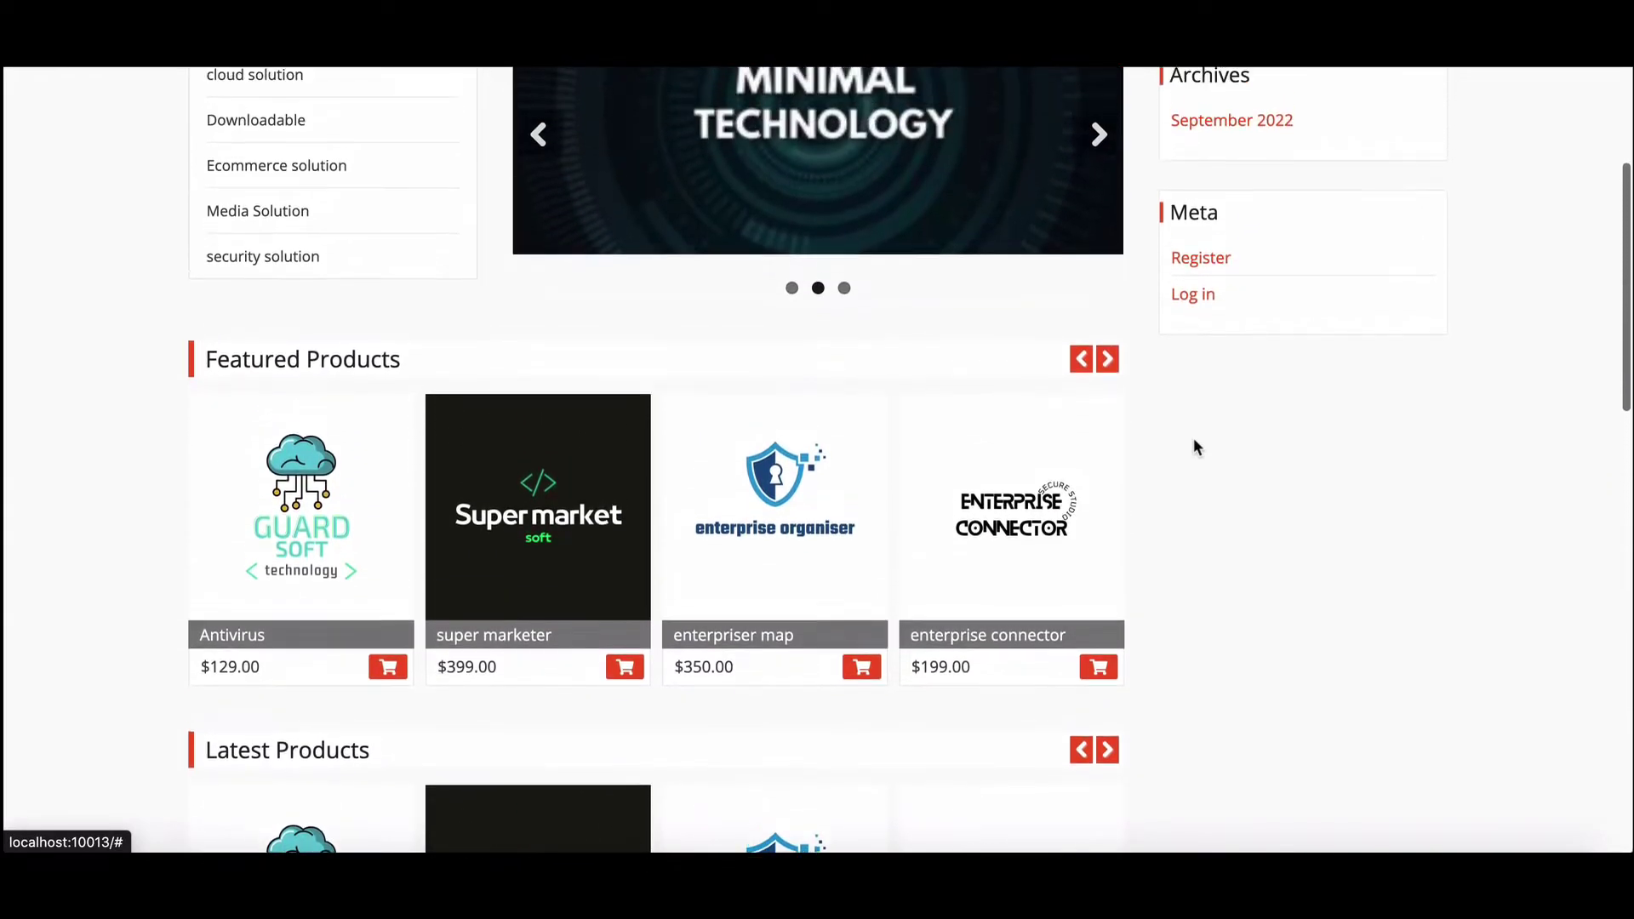
scroll(1195, 444, up, 2)
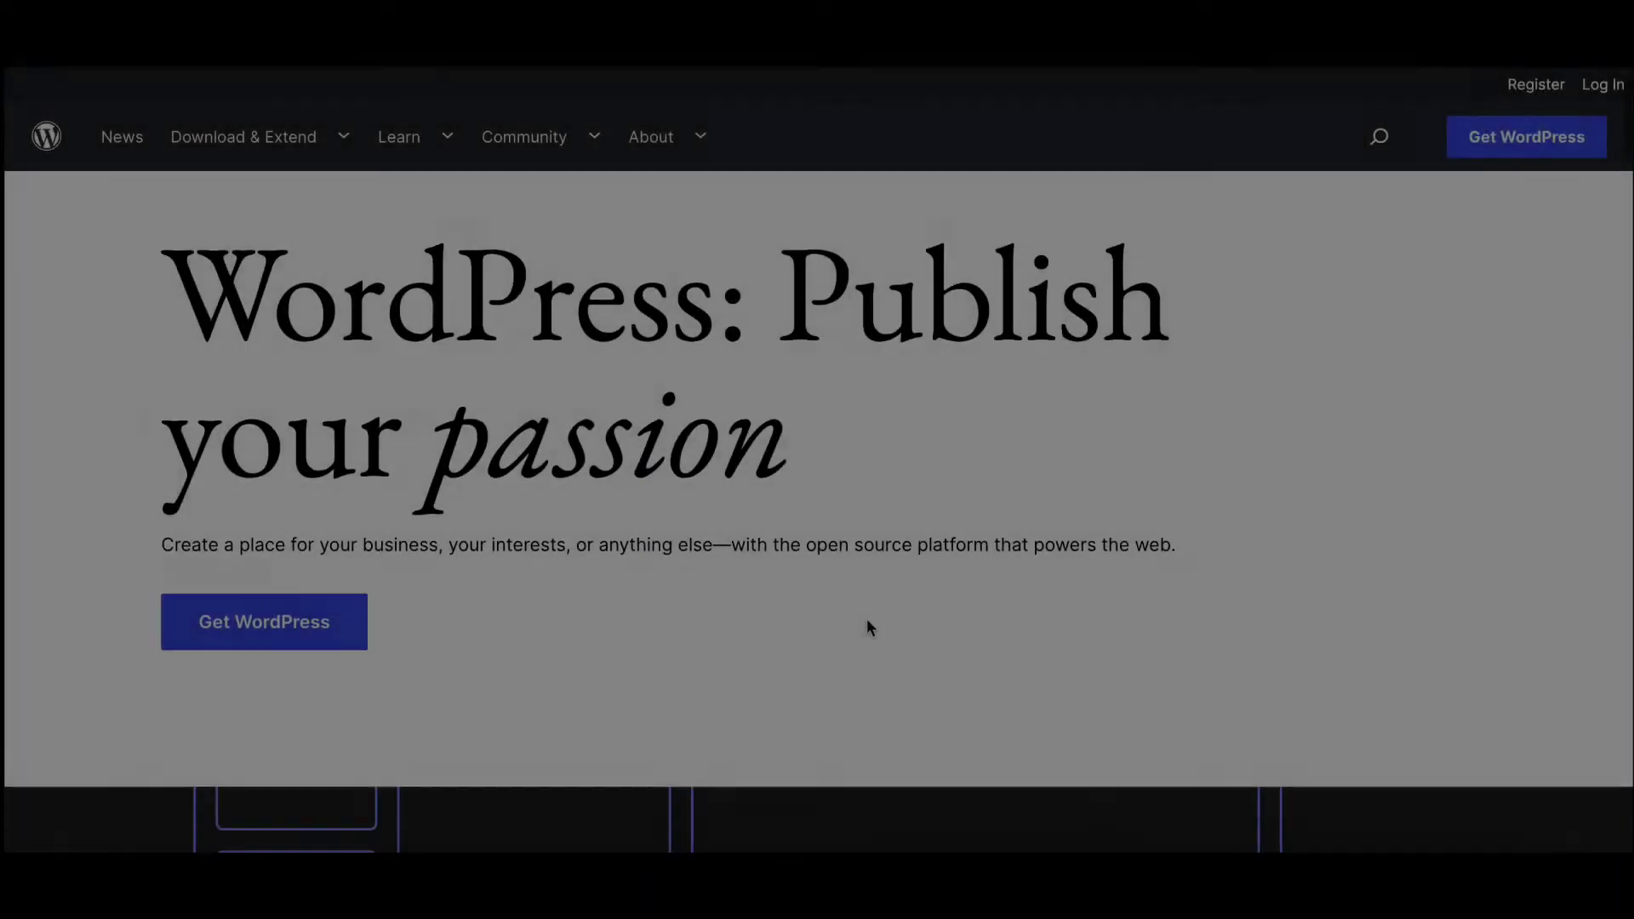
scroll(868, 627, down, 6)
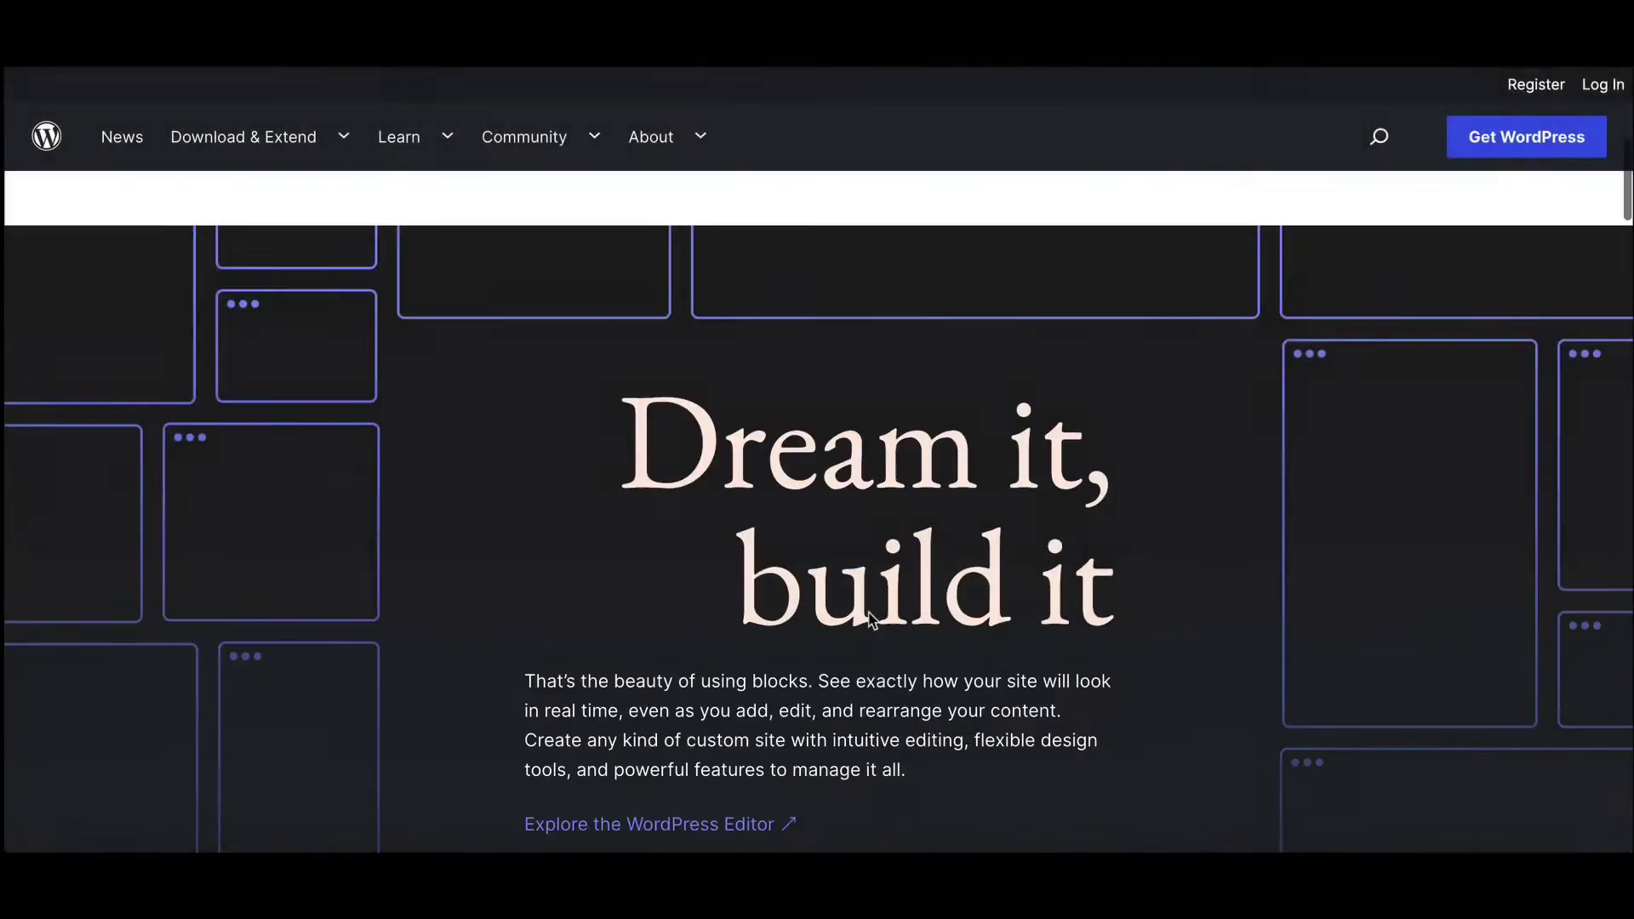
Search the plugin directory for 'dokan' and download the Dokan plugin as dokan-lite.3.6.5.zip
text(dokan)
key(Return)
click(614, 536)
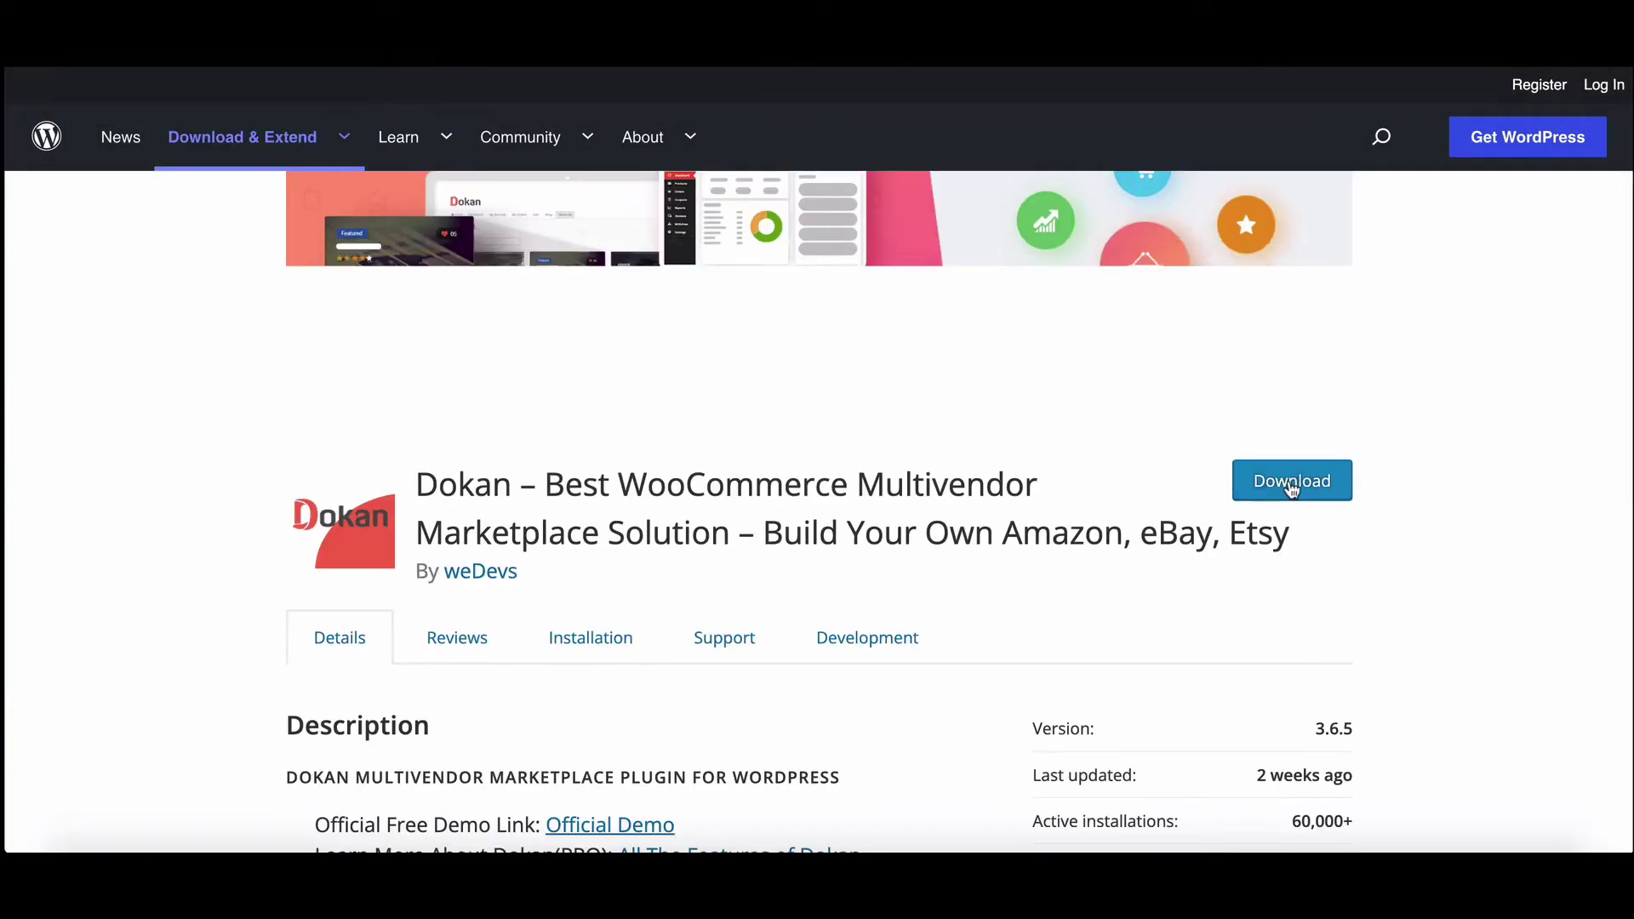
click(1286, 480)
scroll(1089, 629, down, 5)
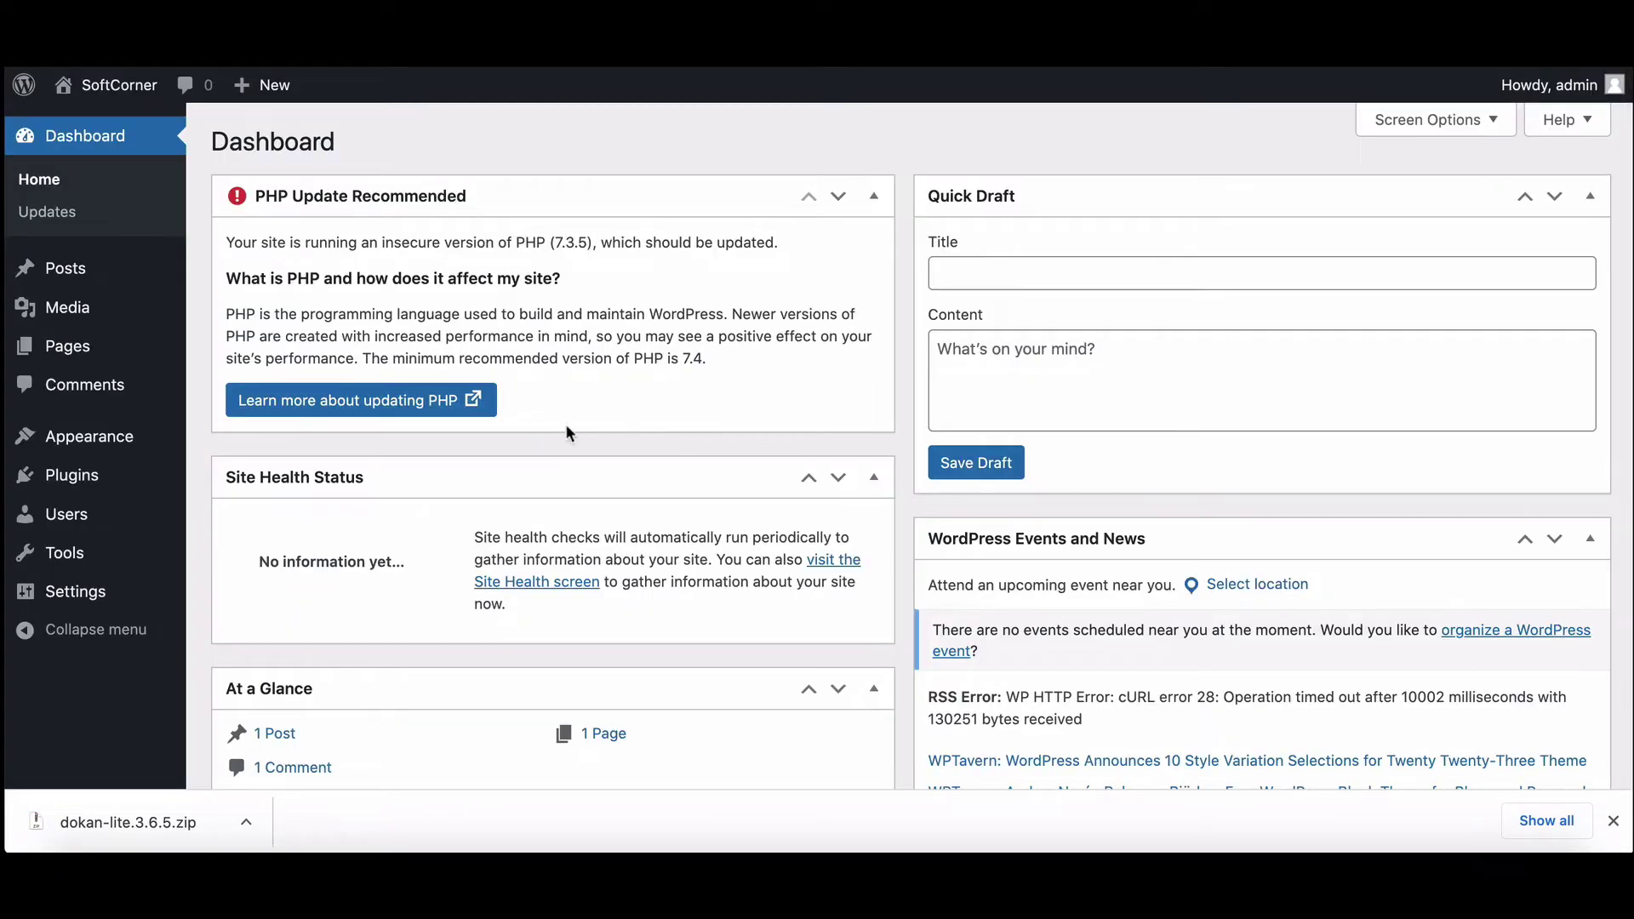
Upload dokan-lite.3.6.5.zip through Plugins' Upload Plugin form and install it
click(68, 475)
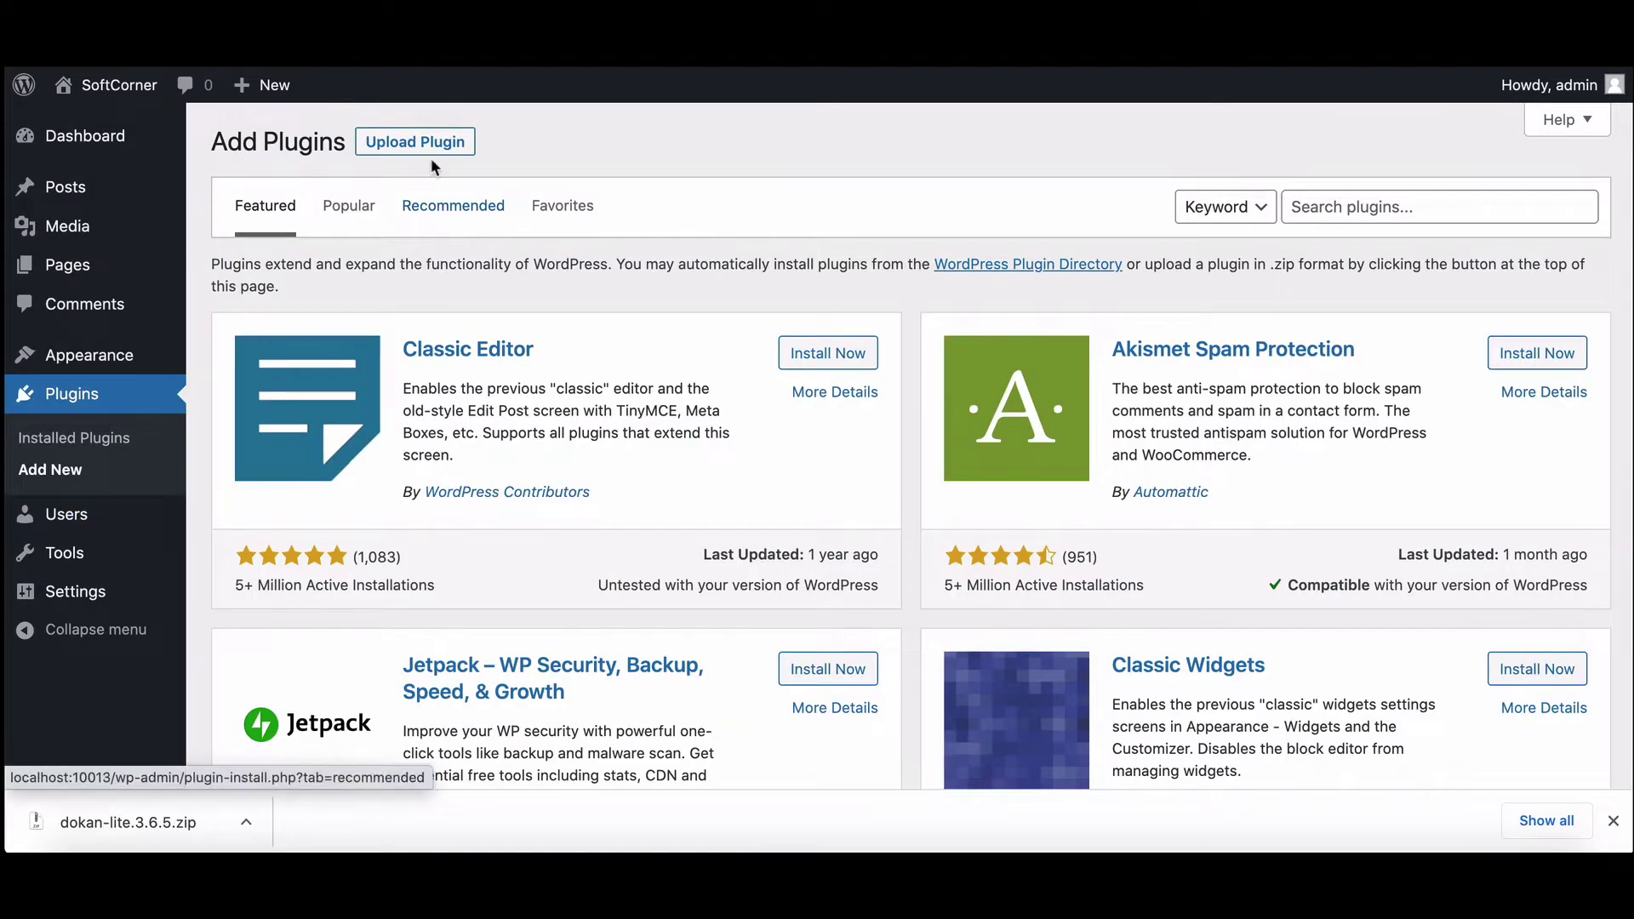
click(425, 143)
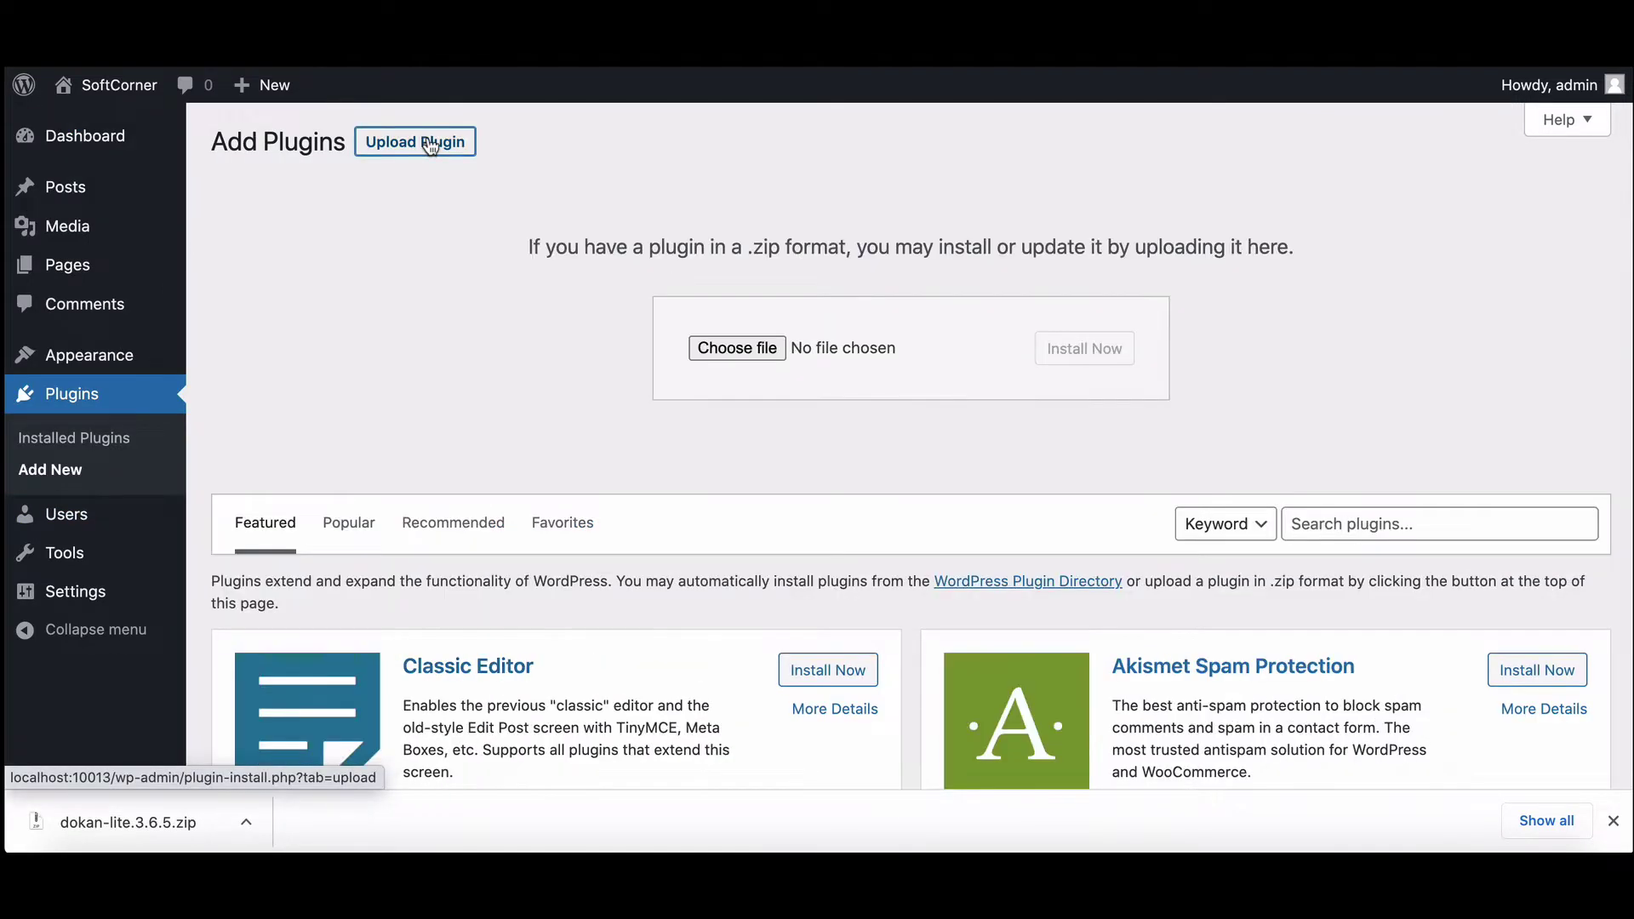
drag(212, 781, 763, 375)
click(1095, 364)
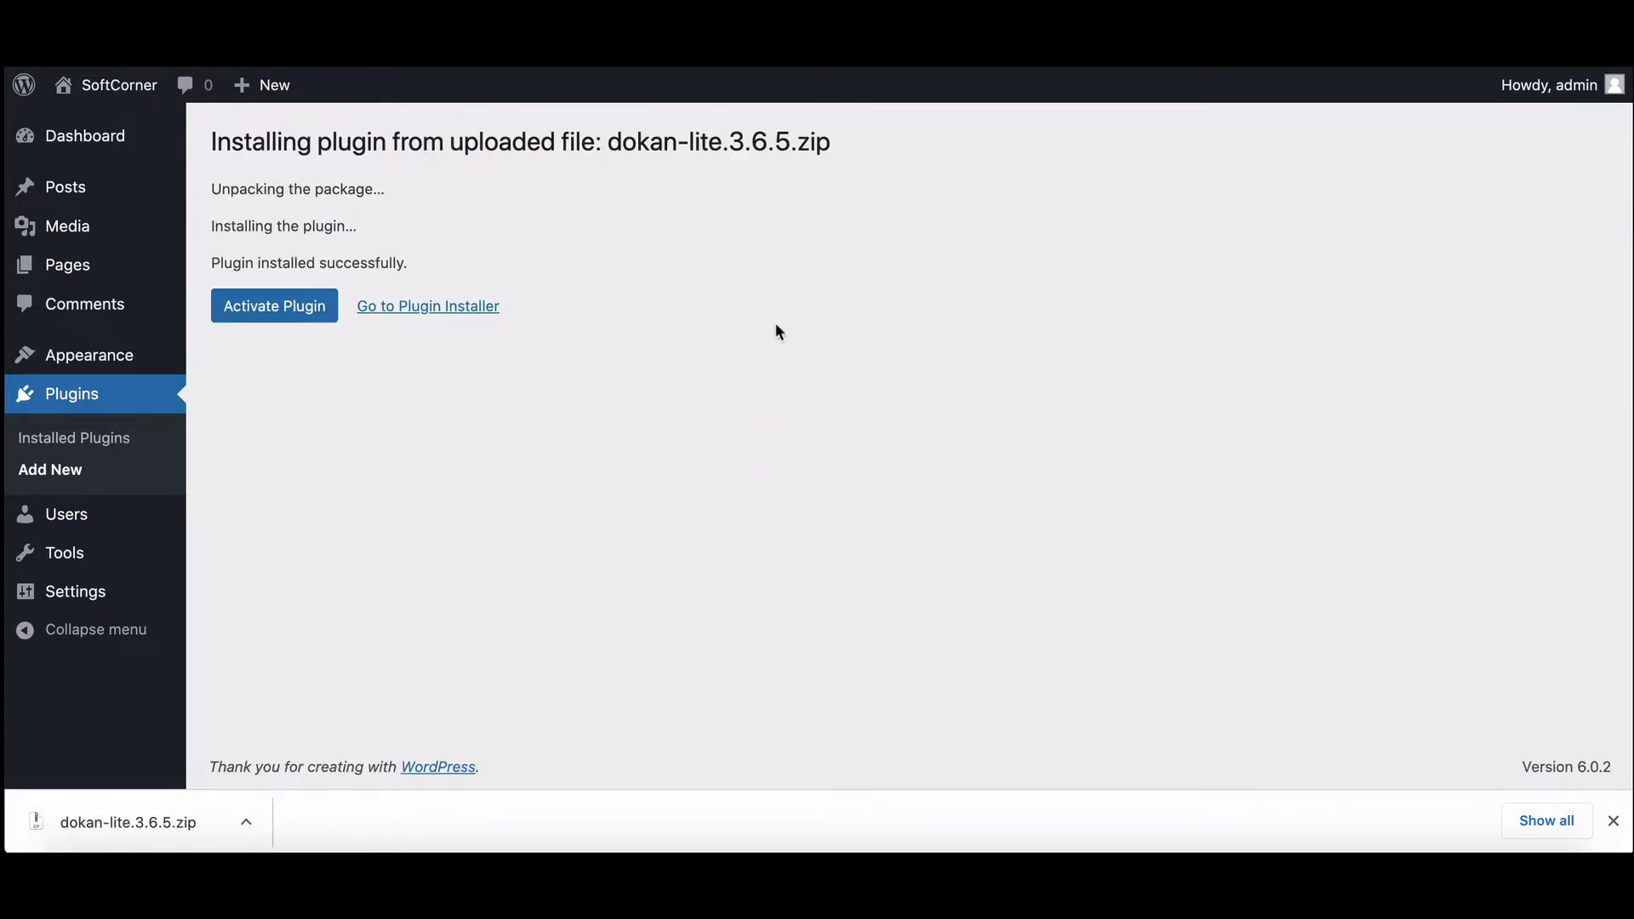
Activate Dokan, start its setup wizard and accept the default store settings
click(240, 309)
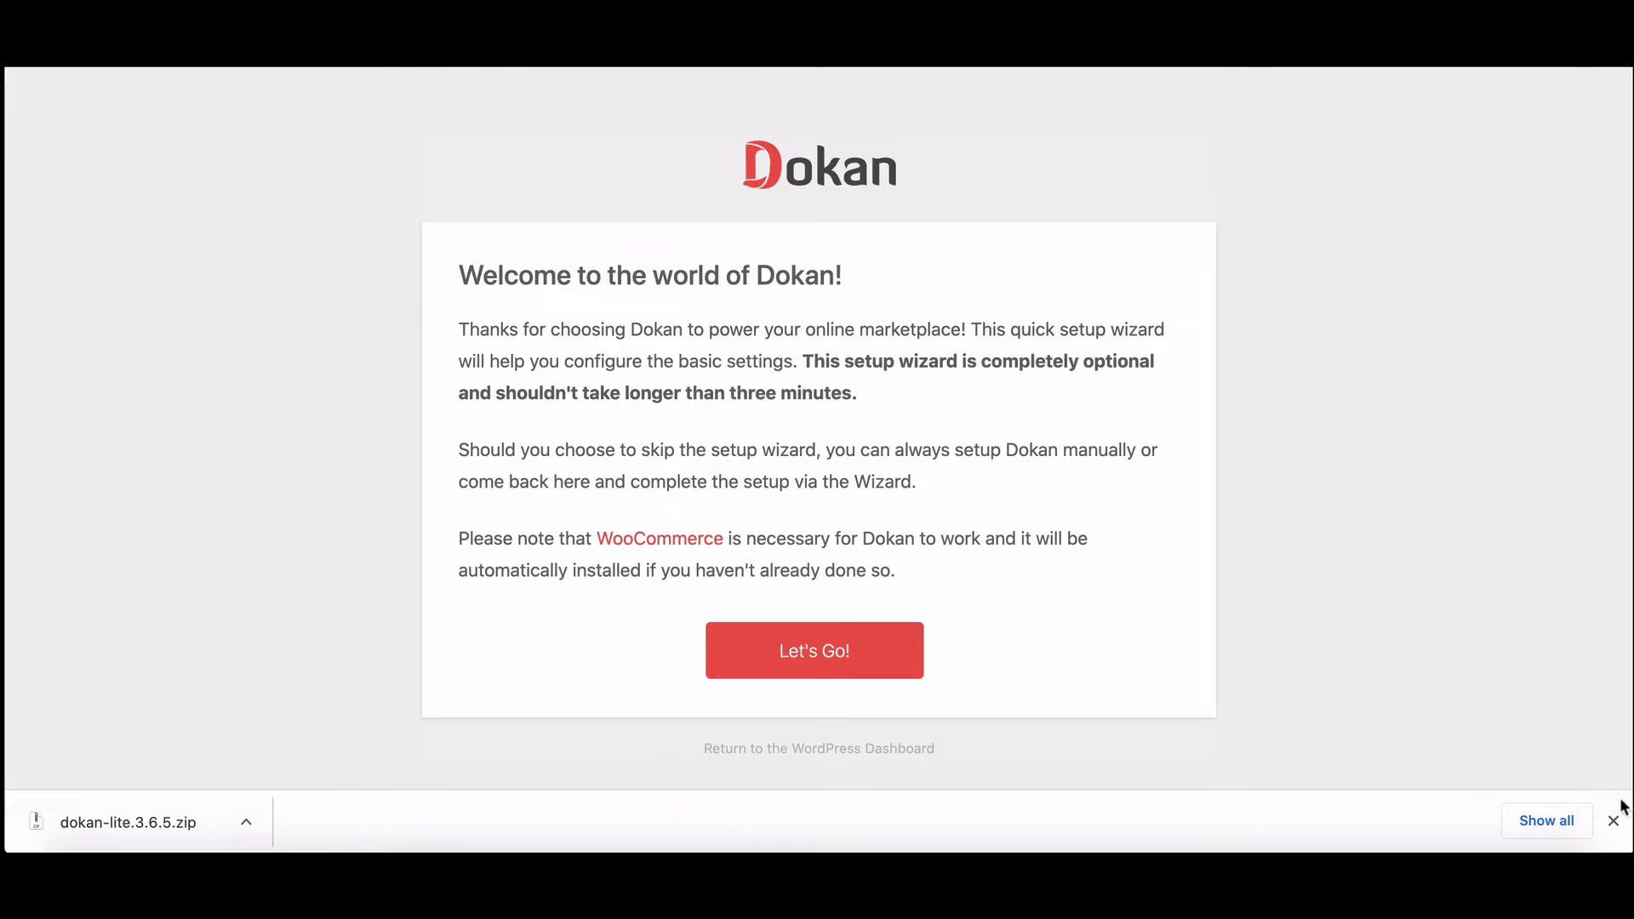
click(1612, 820)
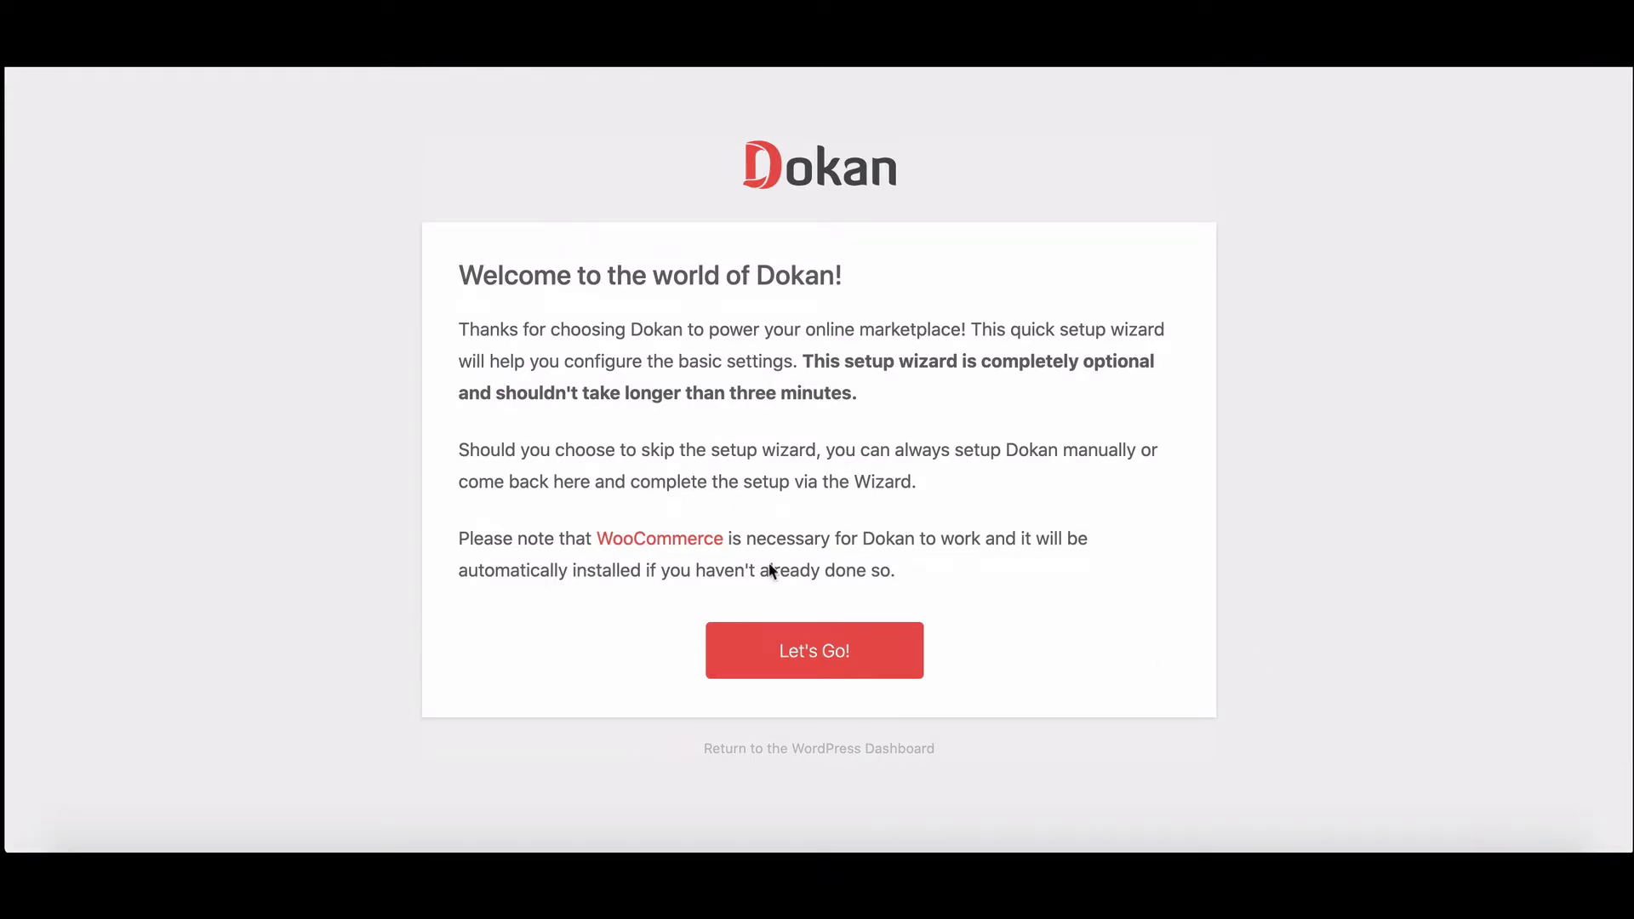
click(815, 657)
scroll(808, 610, down, 3)
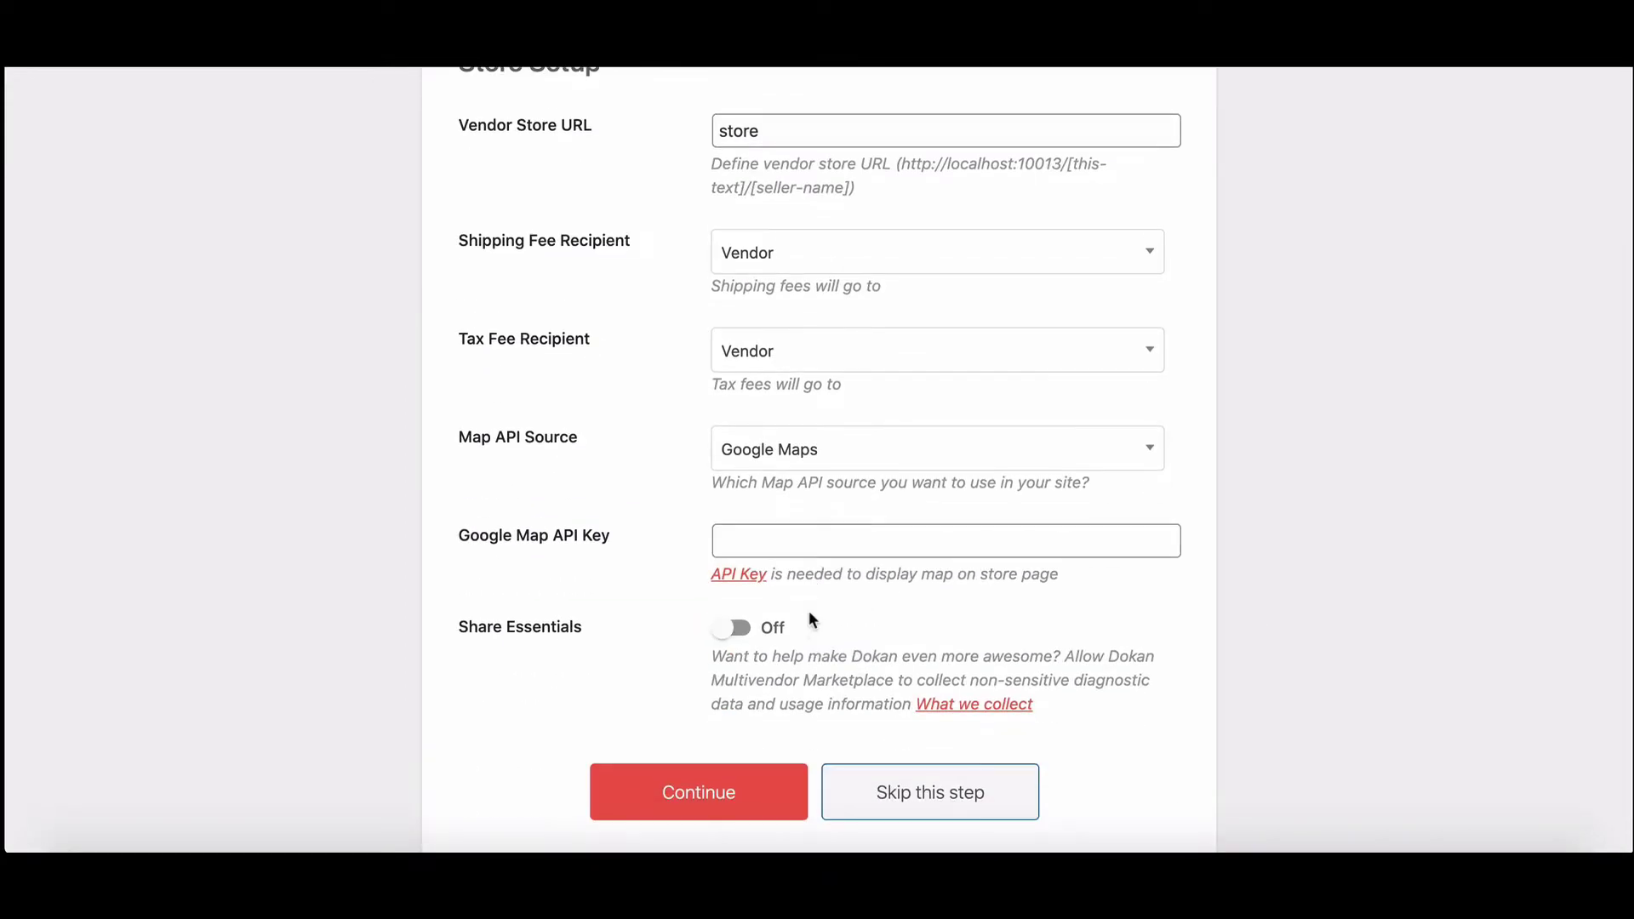
scroll(698, 657, up, 3)
scroll(732, 698, down, 2)
scroll(765, 746, down, 1)
click(765, 757)
Set the admin commission to Percentage at 15 in the selling setup
click(733, 464)
click(764, 539)
click(755, 552)
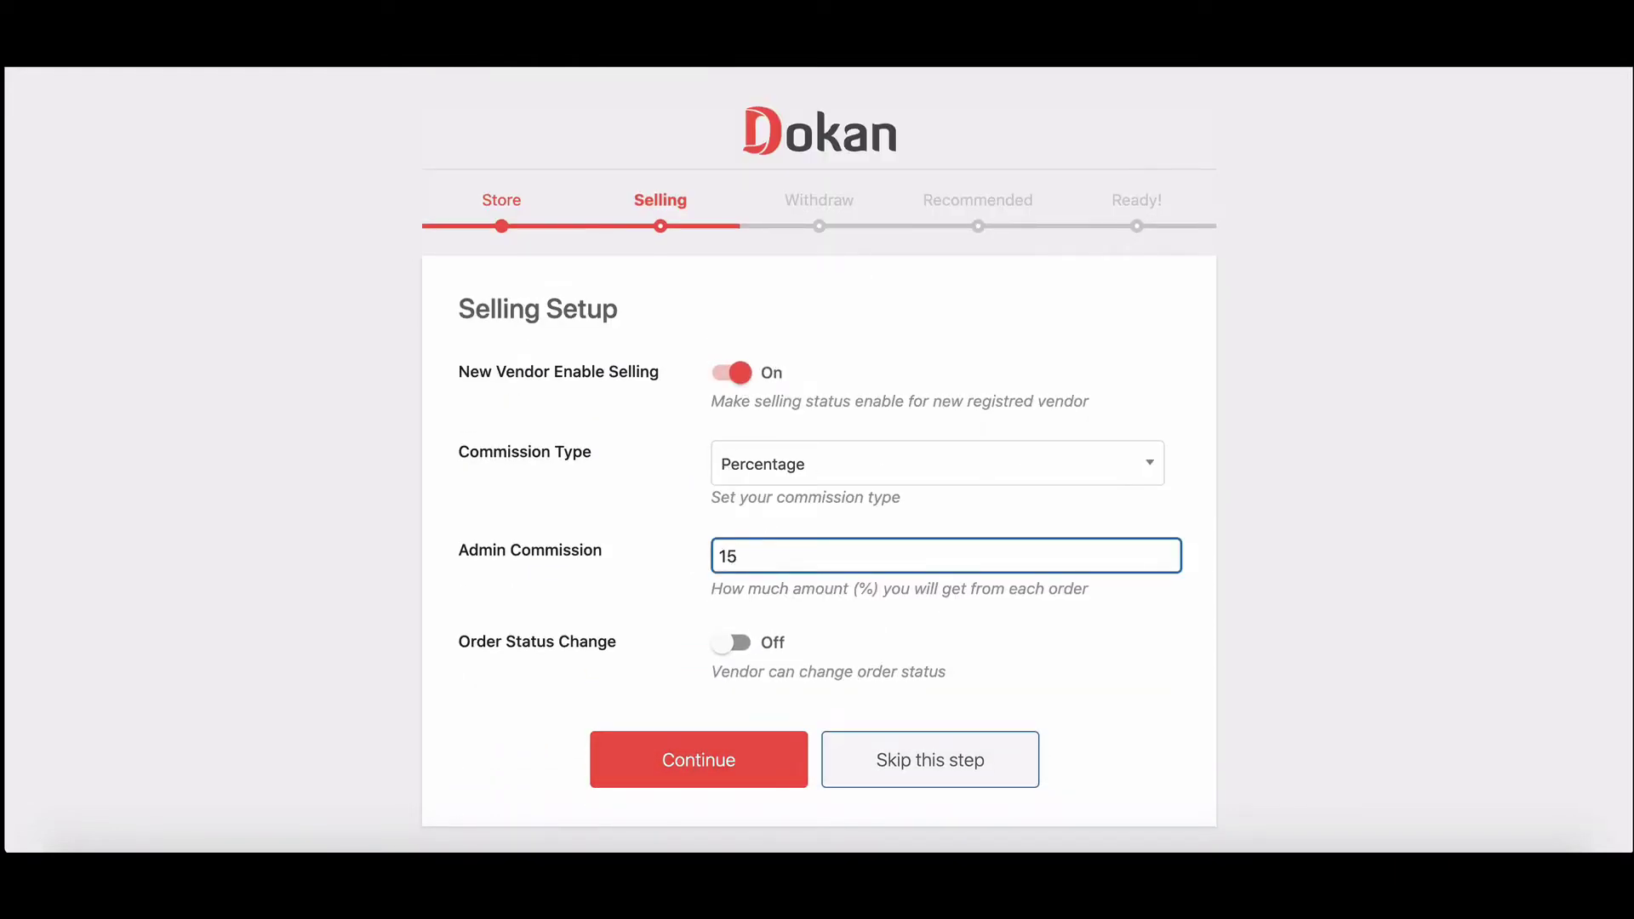
click(699, 757)
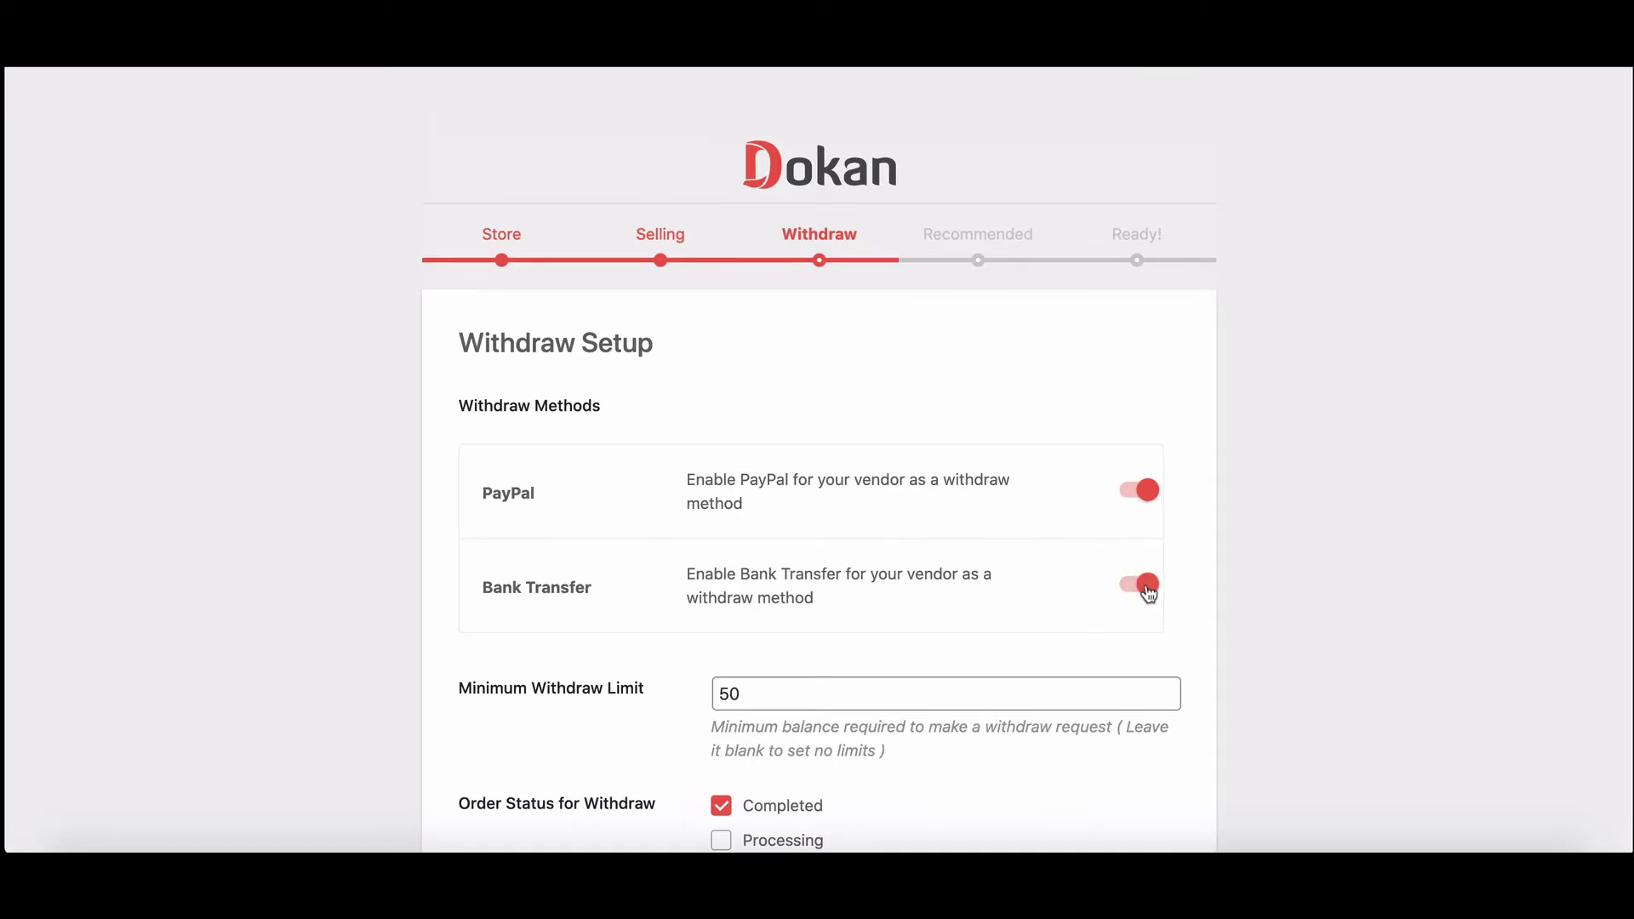
Change the minimum withdraw limit from 50 to 100 and finish the wizard
scroll(936, 595, down, 2)
click(763, 592)
key(BackSpace)
key(BackSpace)
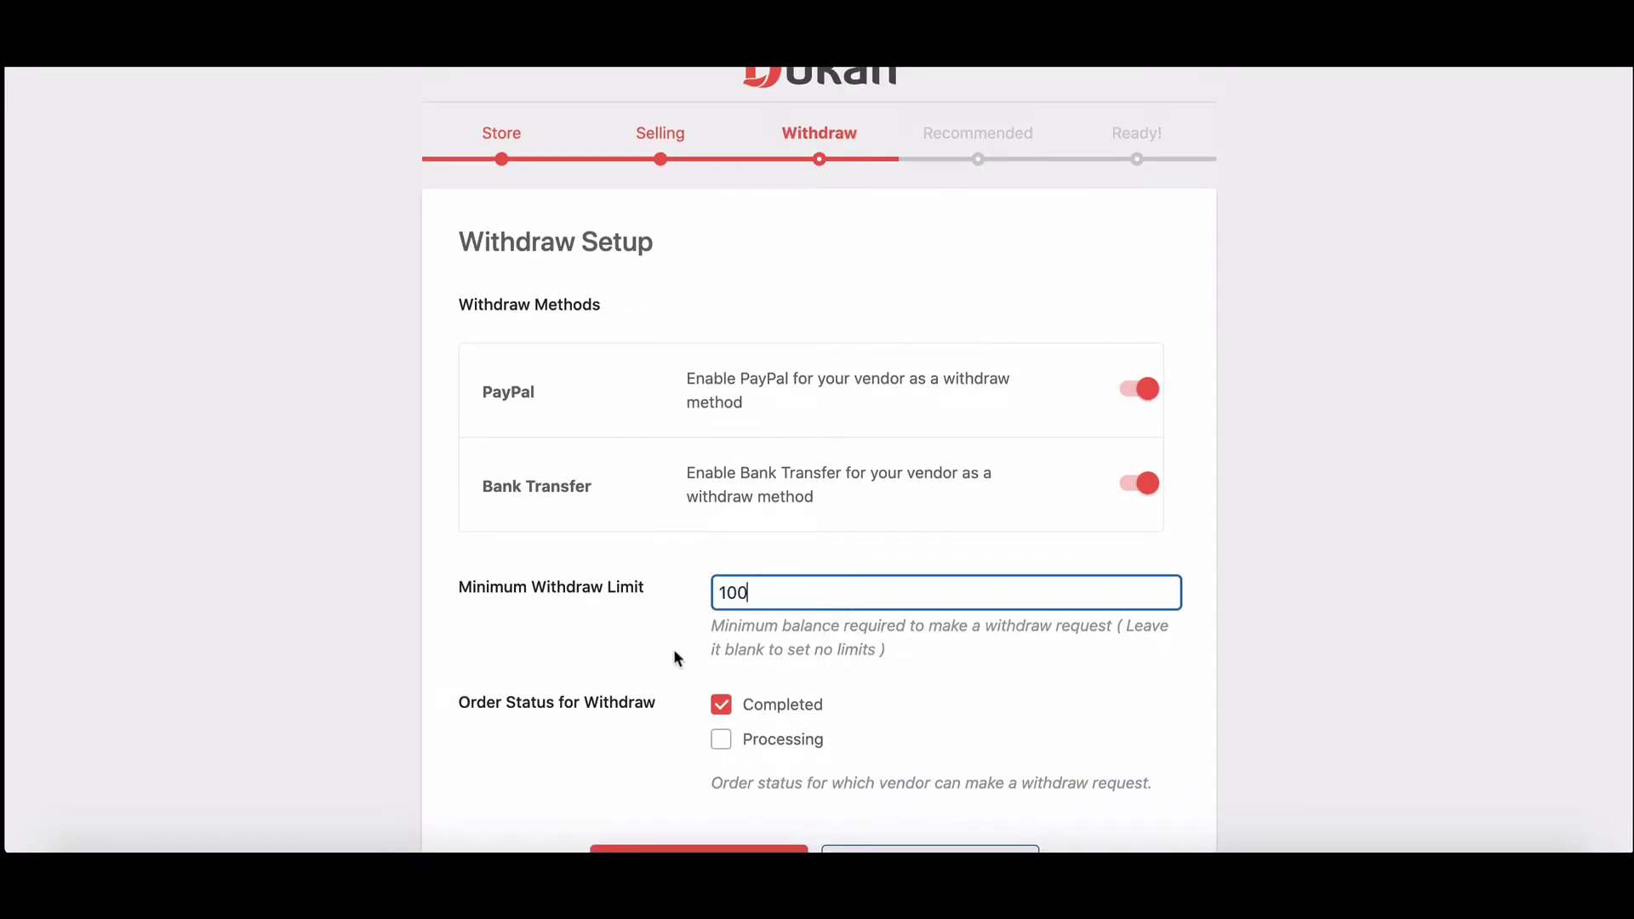
text(100)
scroll(673, 652, down, 2)
click(697, 749)
click(781, 770)
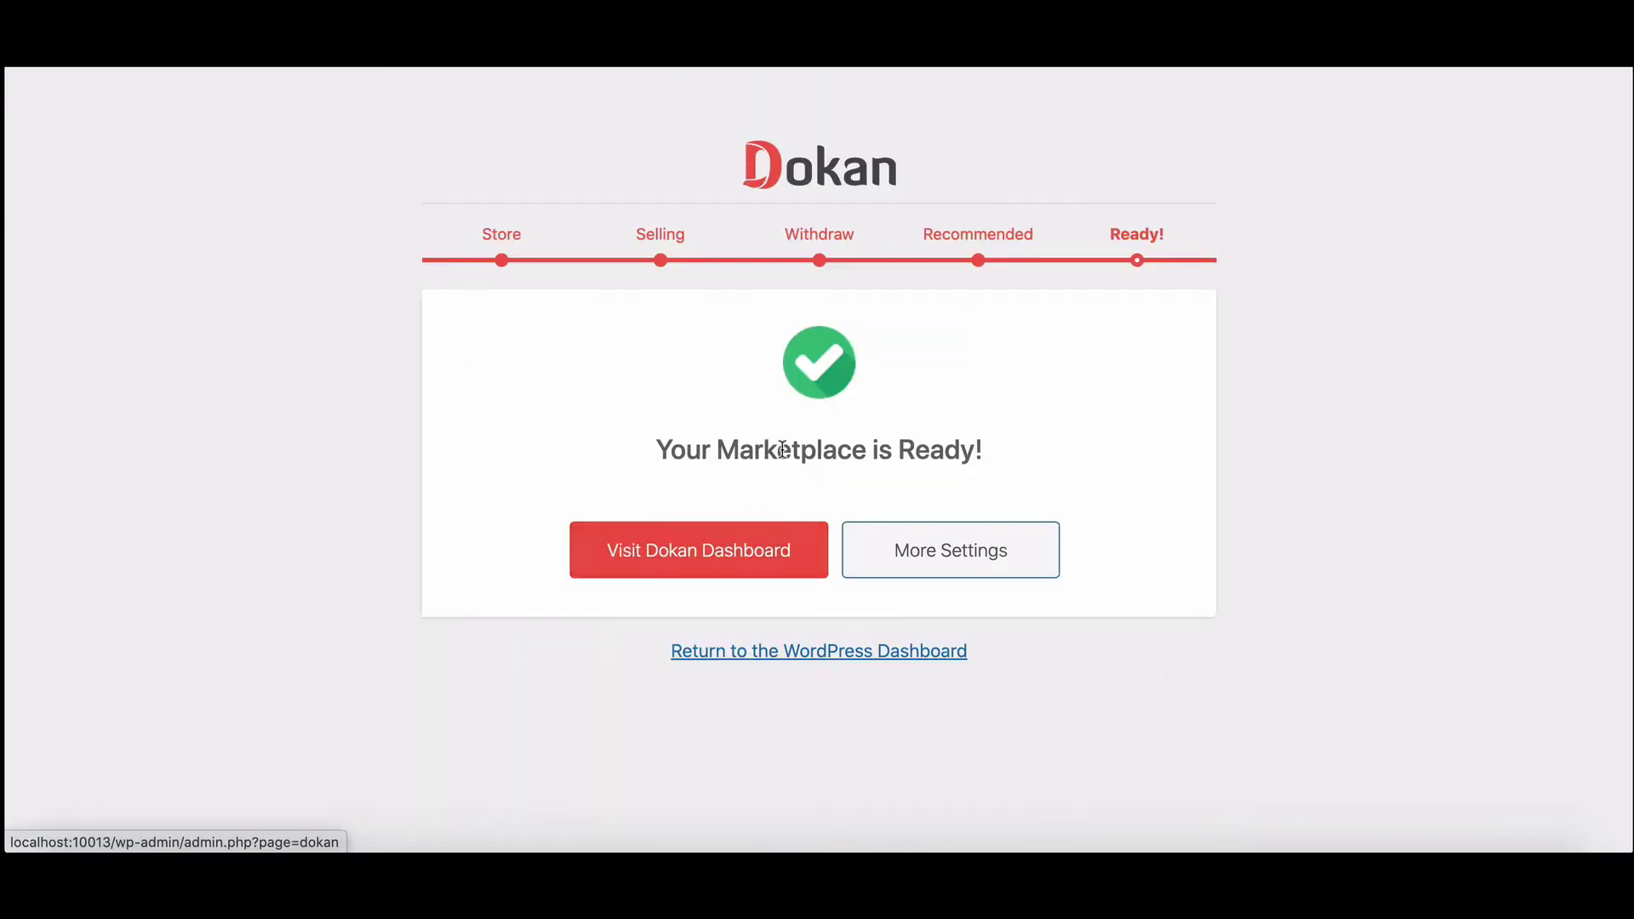
Open the Dokan admin dashboard and its marketplace settings
click(740, 563)
scroll(464, 346, down, 2)
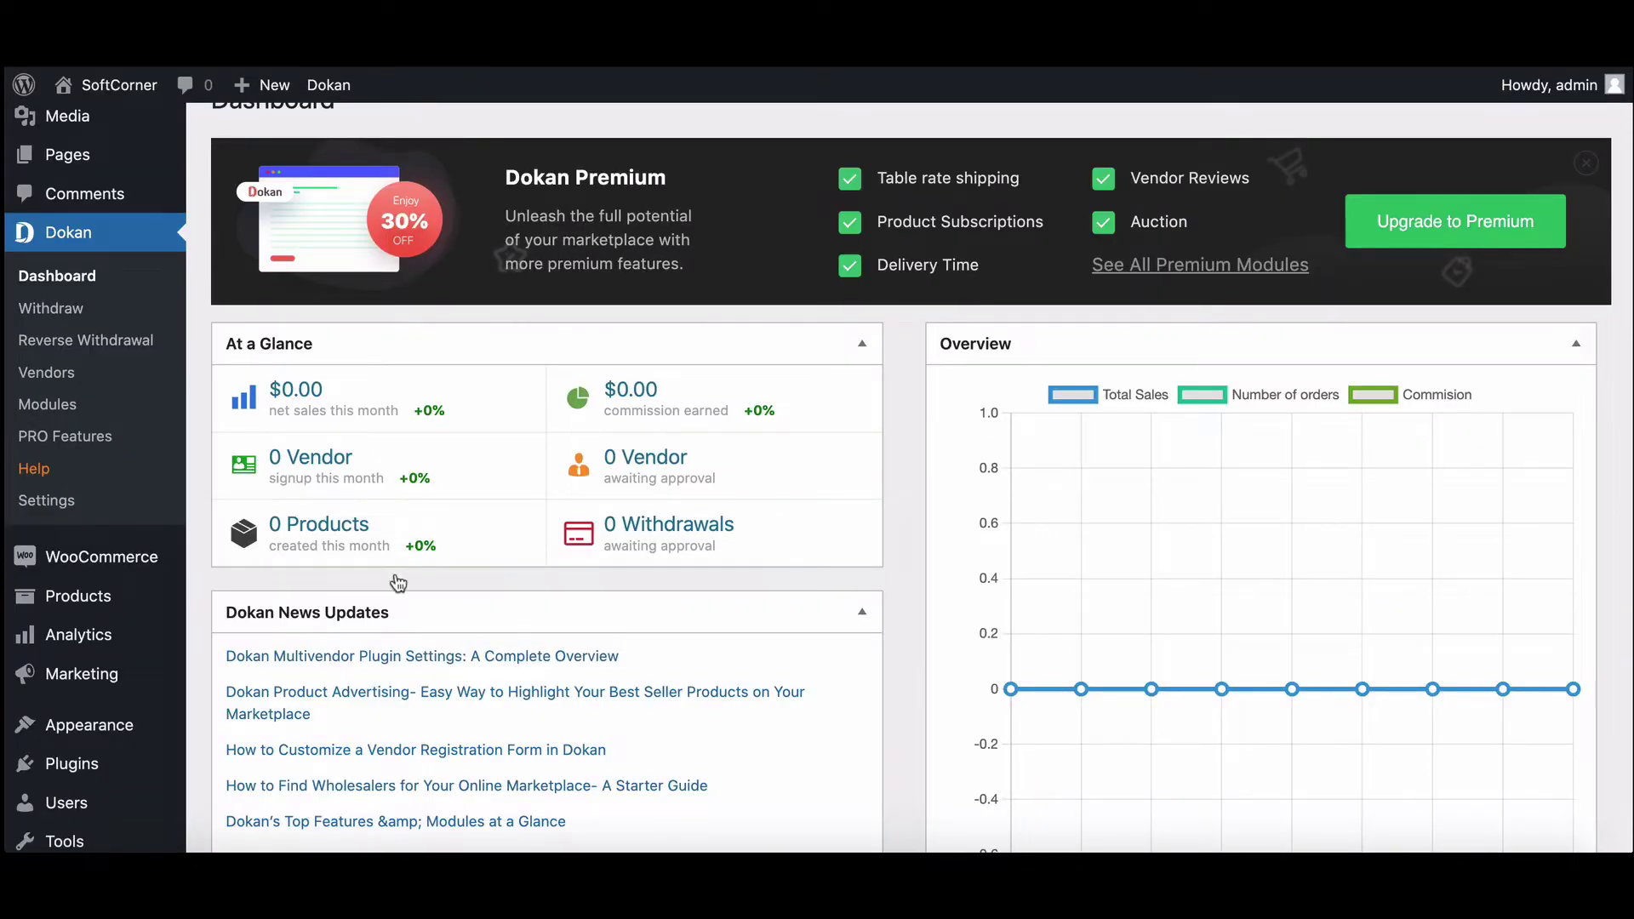
scroll(341, 583, down, 1)
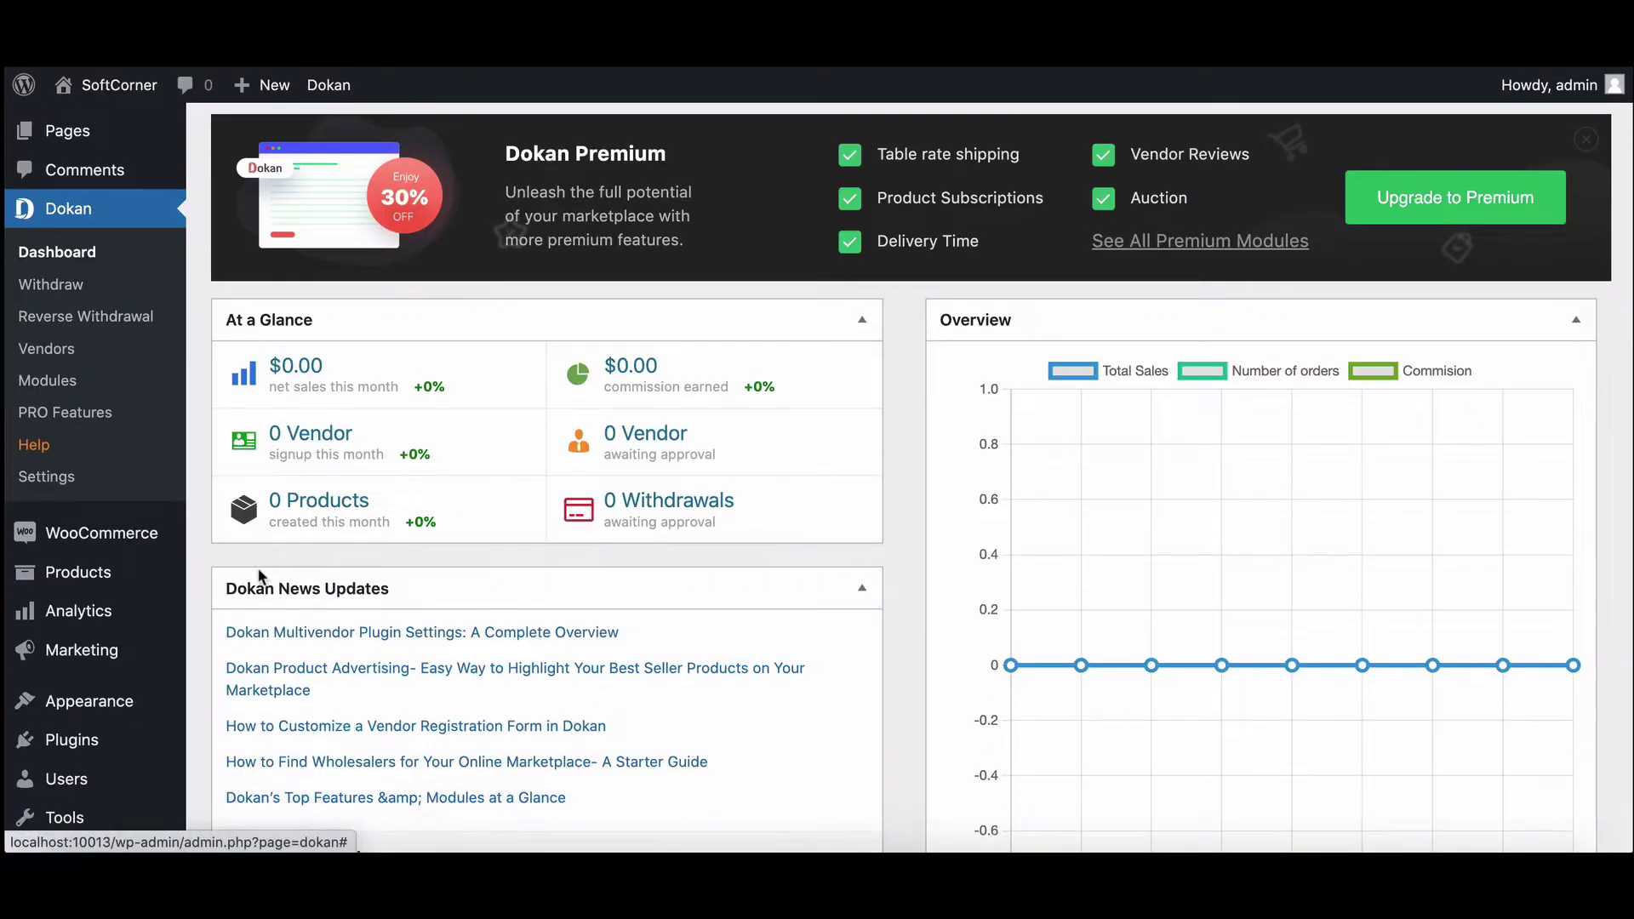
click(66, 485)
scroll(835, 385, down, 6)
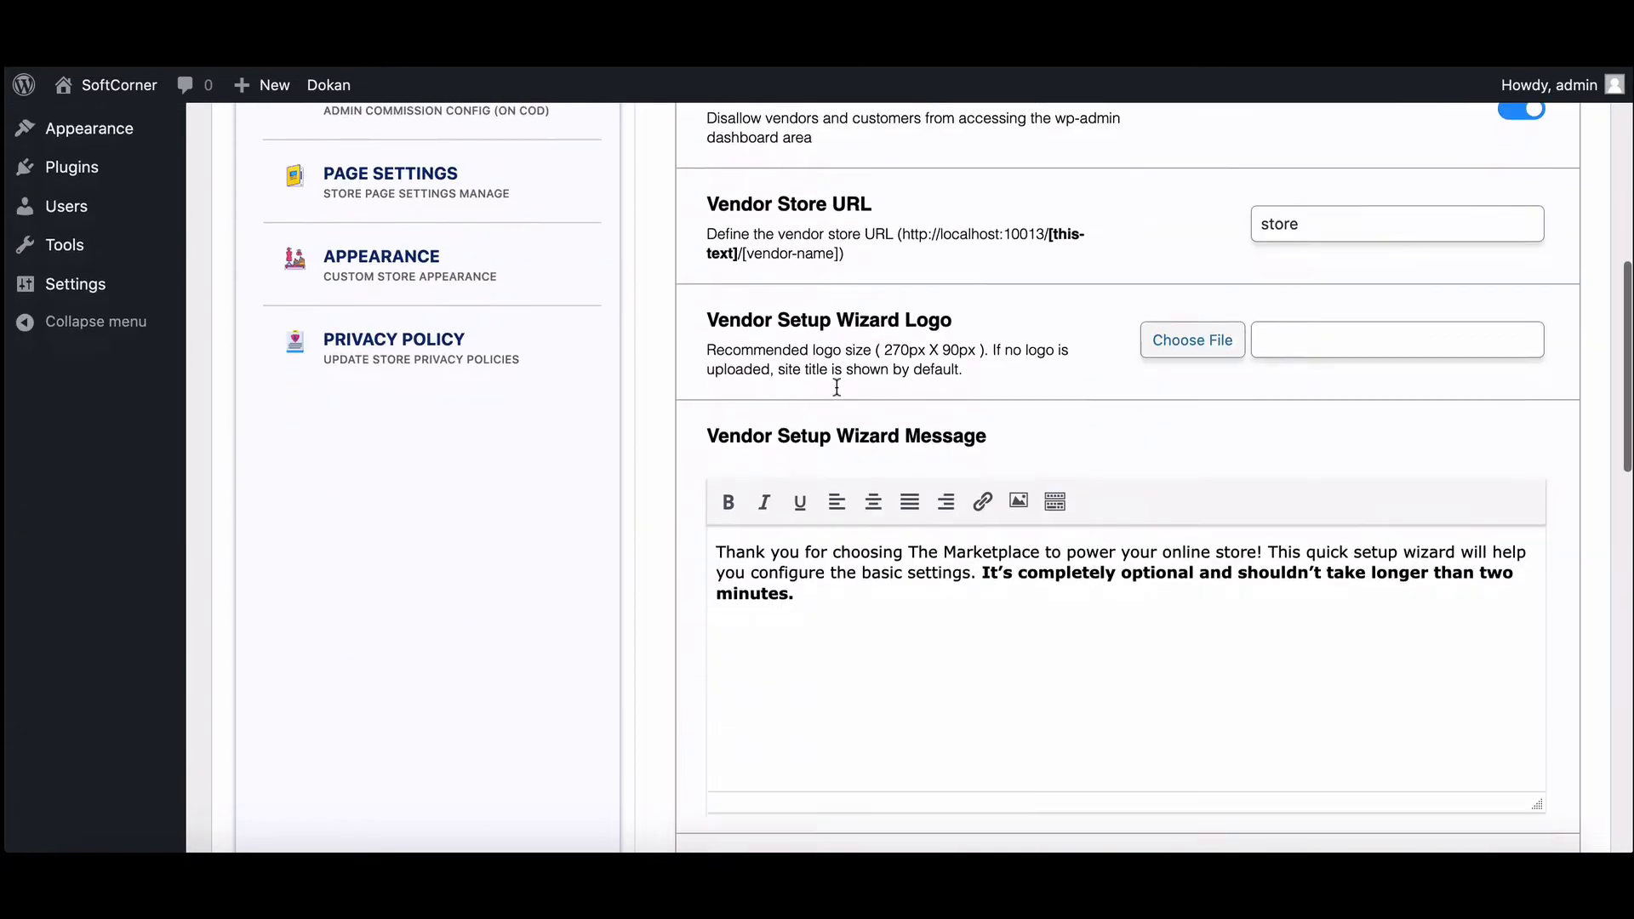
scroll(836, 385, down, 8)
scroll(836, 386, up, 10)
scroll(835, 385, up, 5)
Review the Selling Options and Withdraw Options settings
click(400, 412)
scroll(830, 444, down, 6)
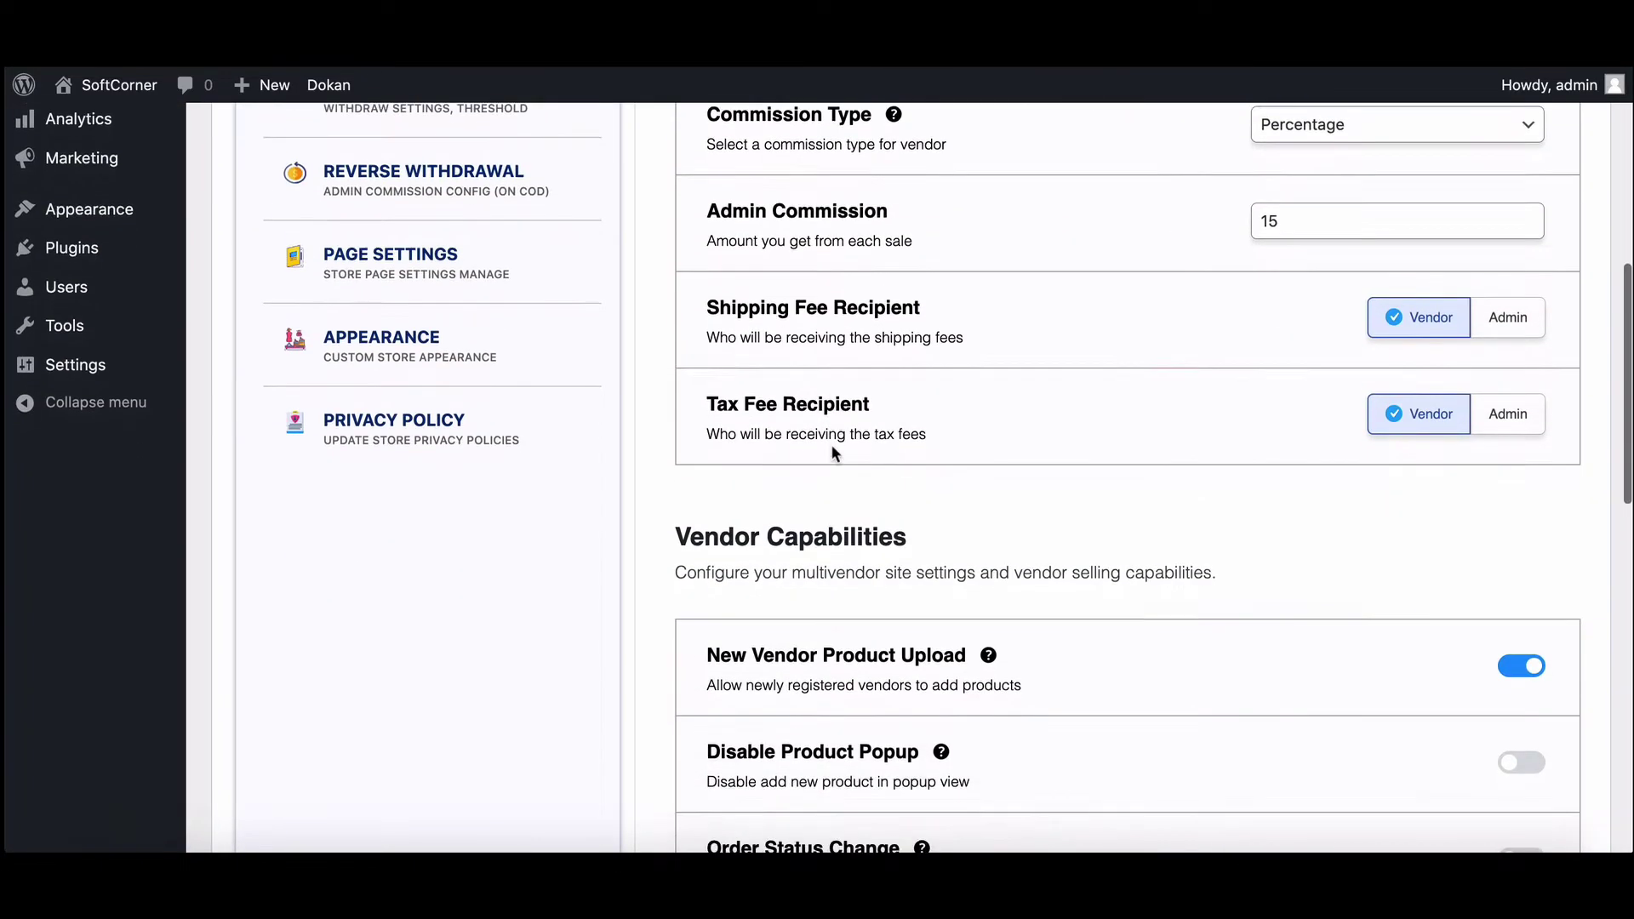
scroll(830, 444, down, 6)
scroll(1193, 555, up, 7)
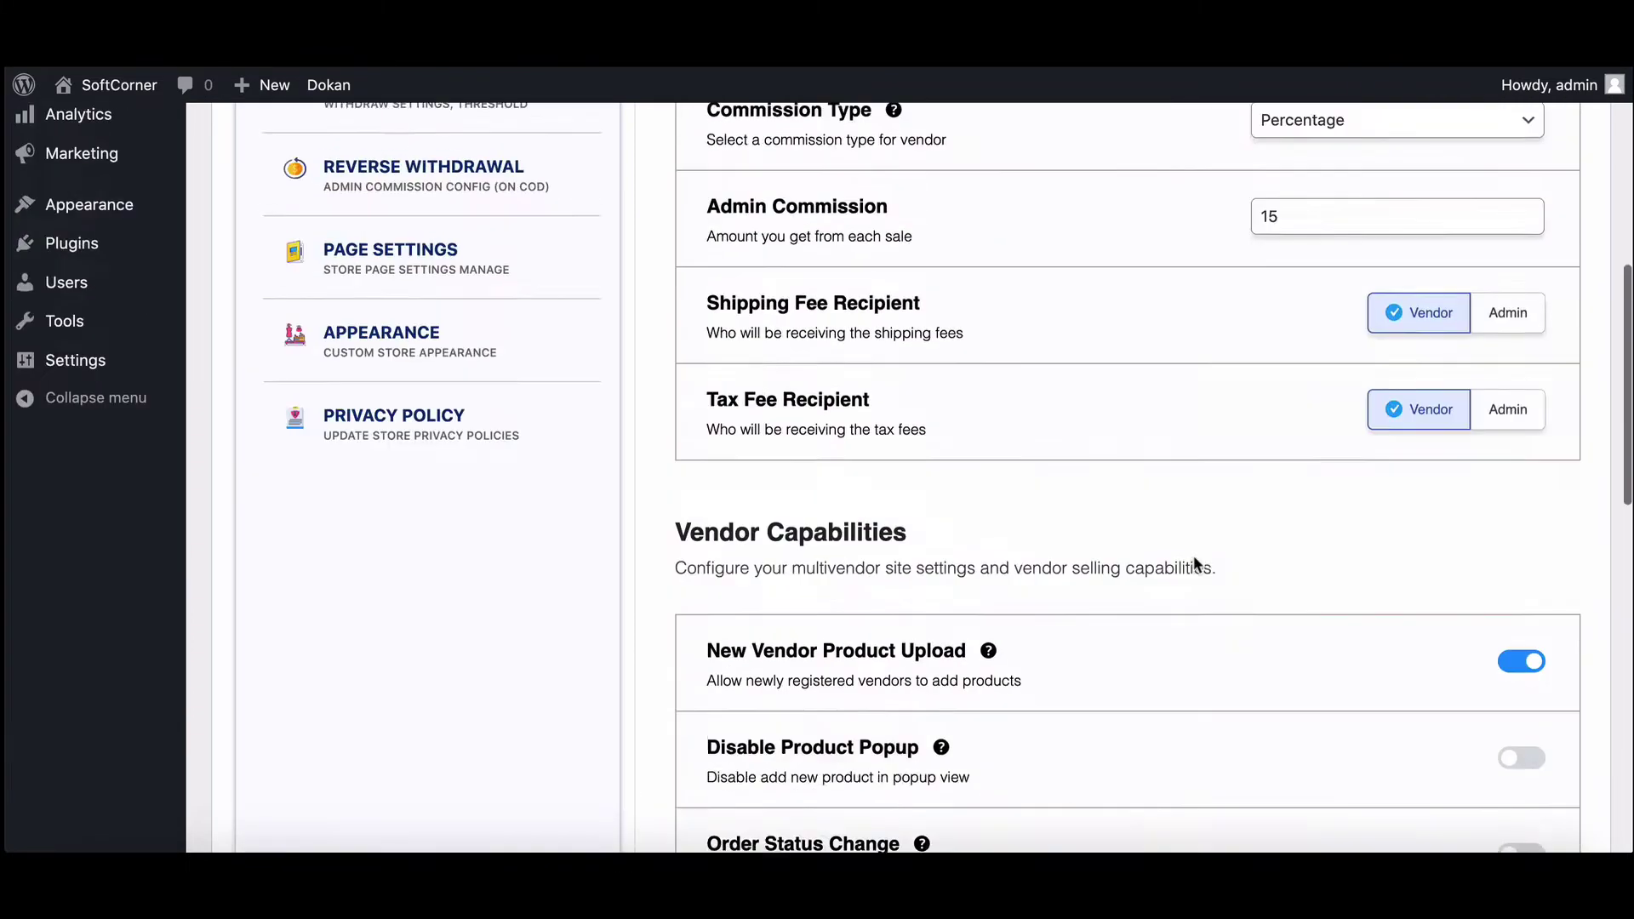
click(413, 165)
scroll(874, 490, down, 5)
scroll(1101, 508, up, 5)
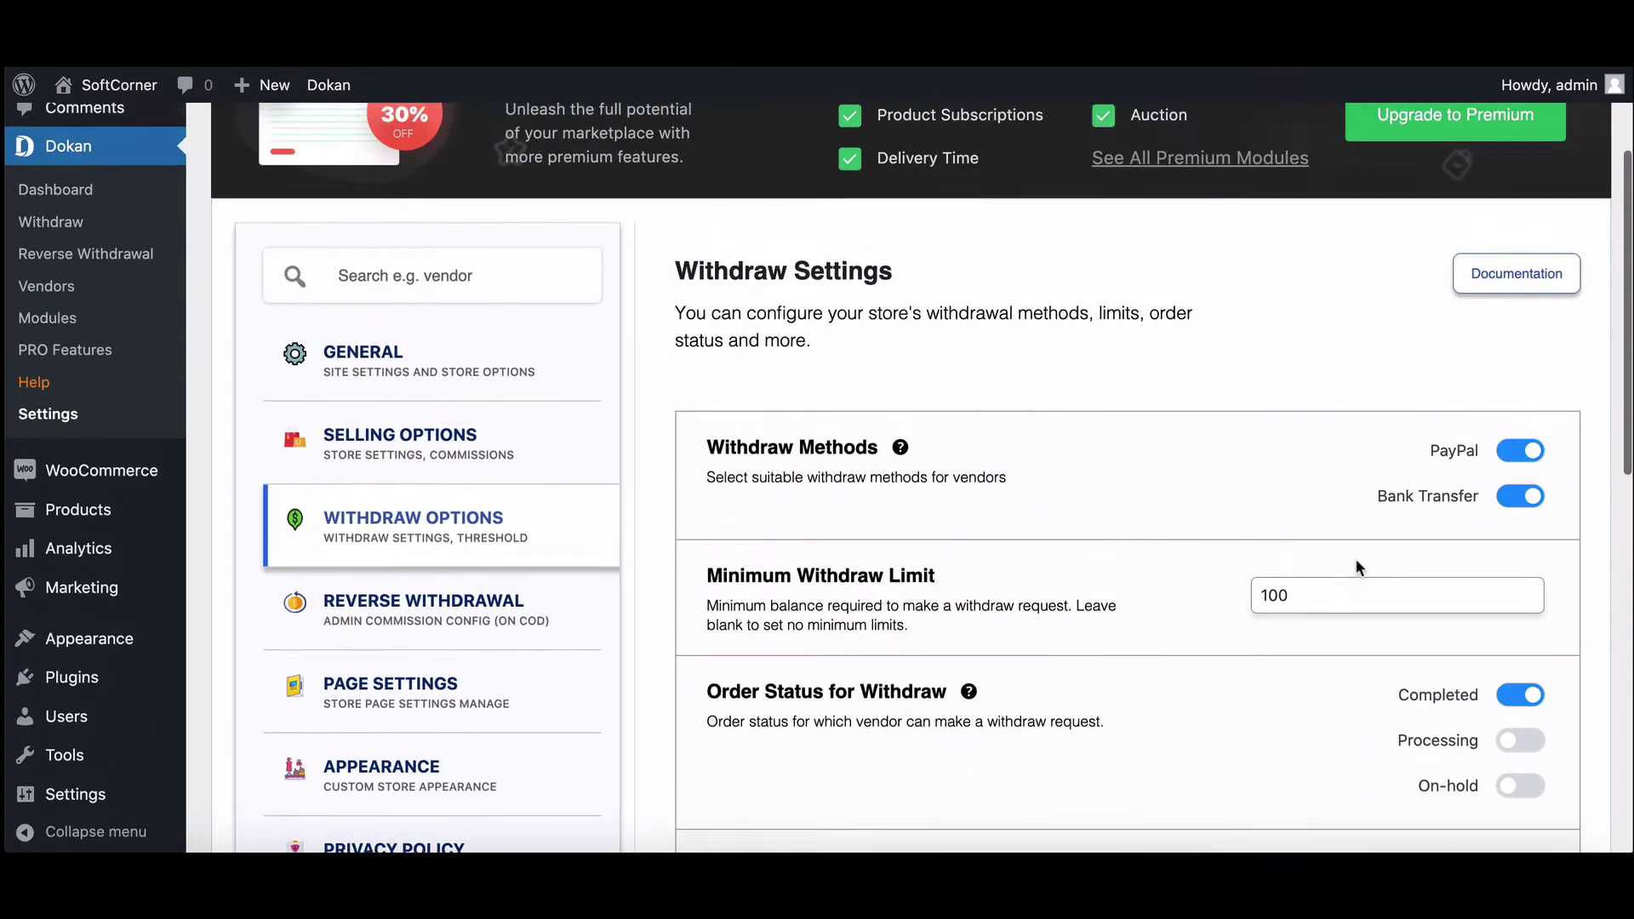
Review the Reverse Withdrawal, Page Settings and Appearance settings
click(422, 606)
scroll(1040, 572, down, 4)
scroll(1040, 572, up, 1)
click(387, 569)
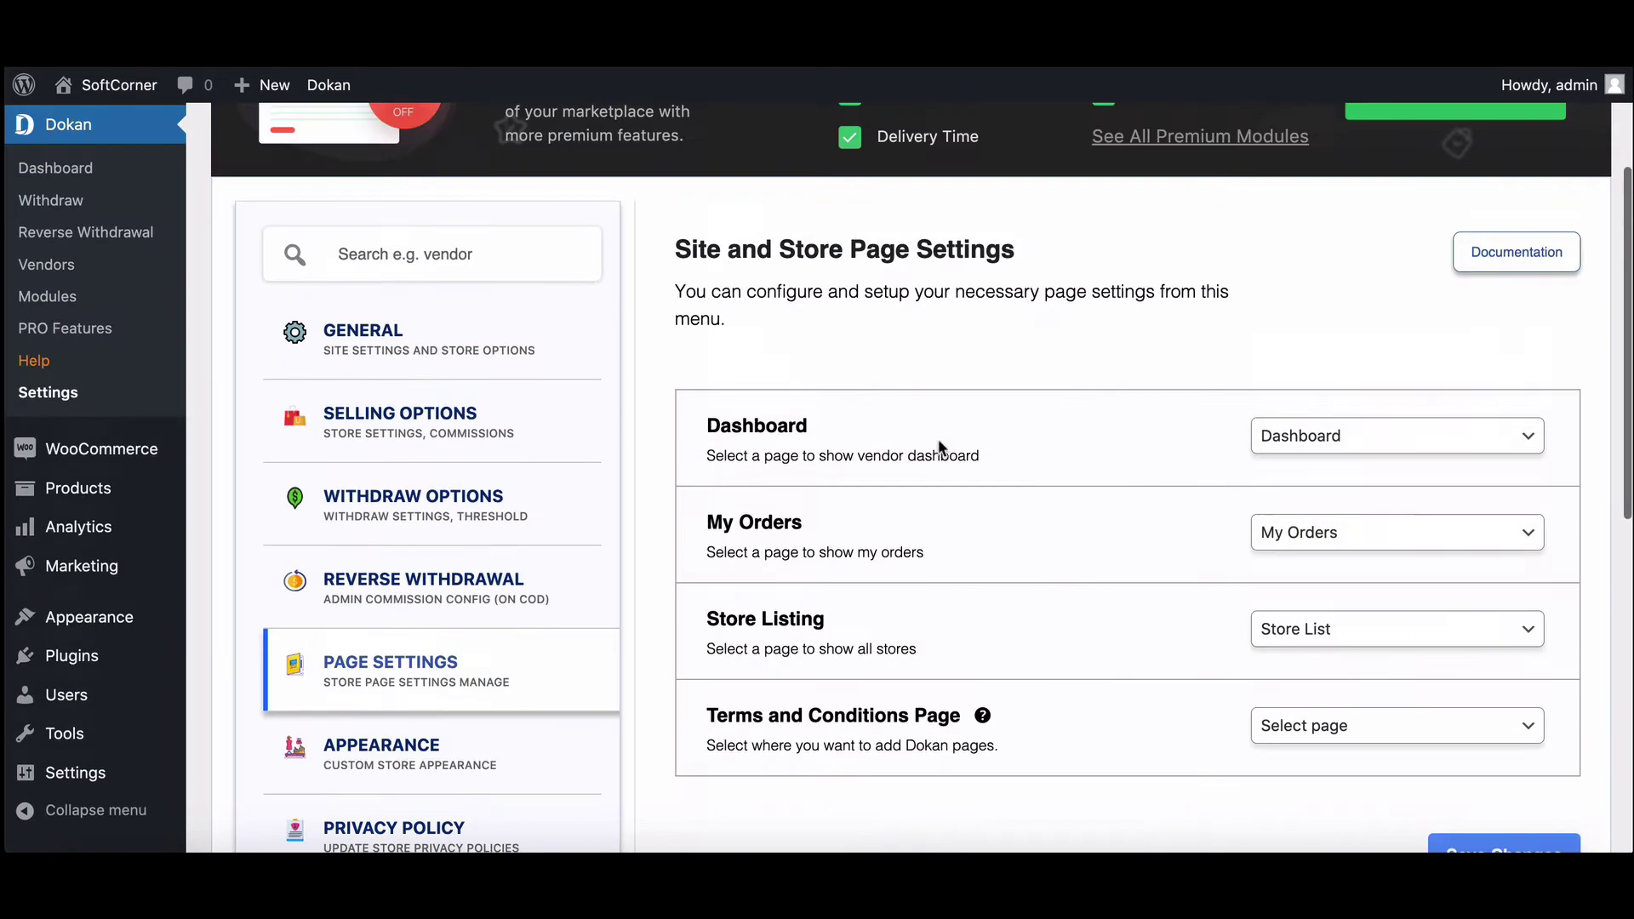
scroll(1149, 582, down, 2)
click(467, 606)
scroll(991, 626, down, 3)
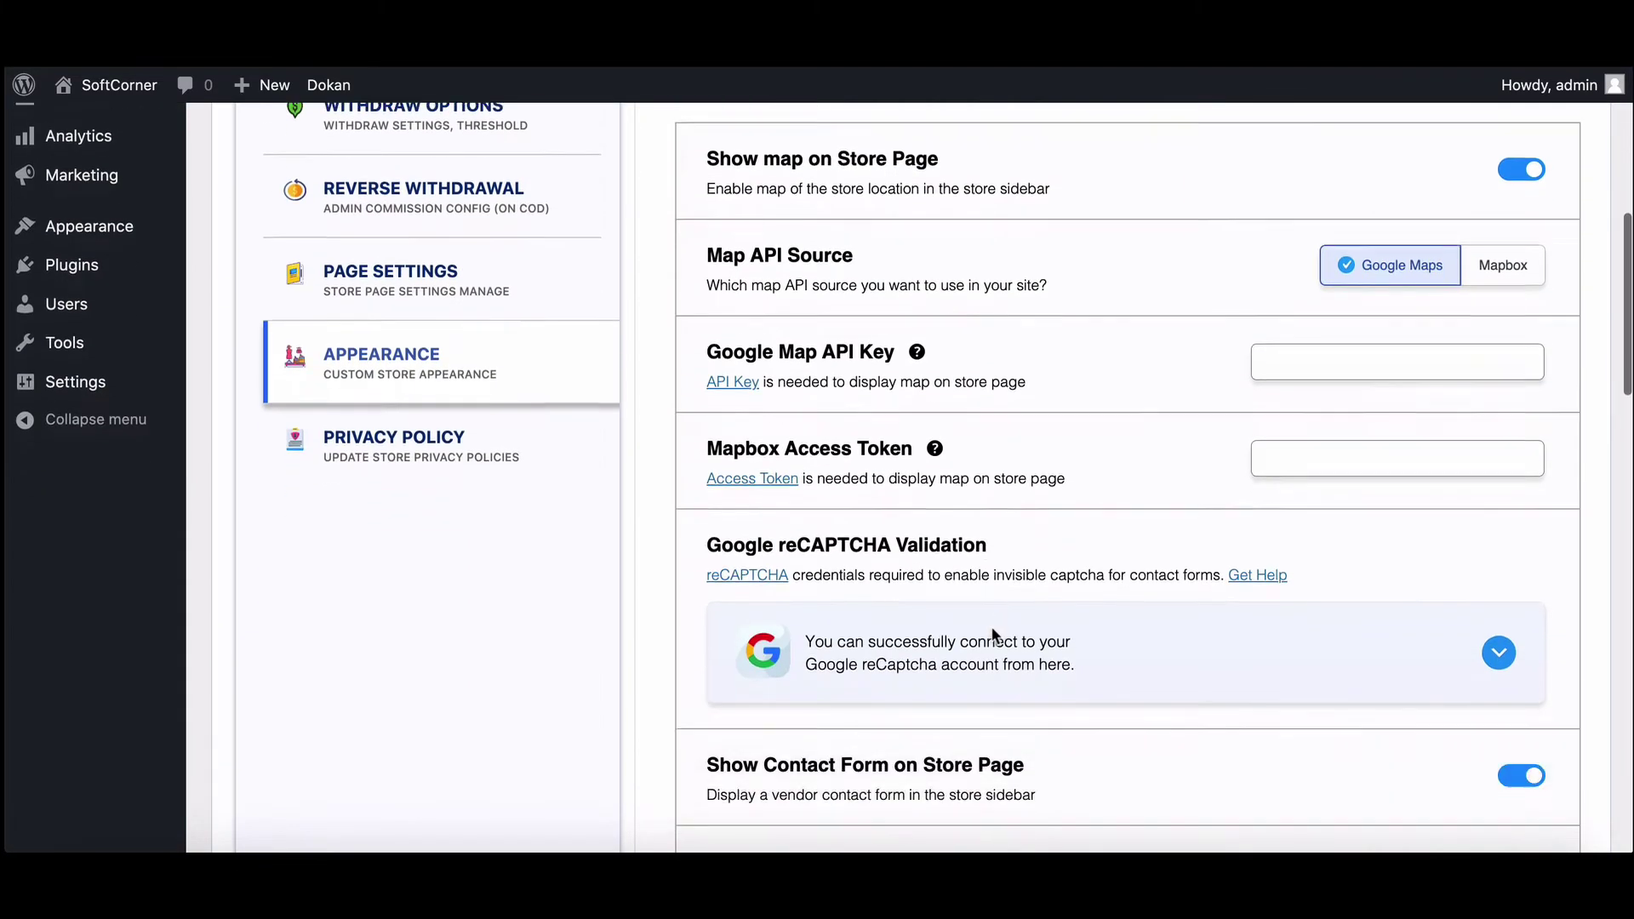
scroll(990, 625, down, 12)
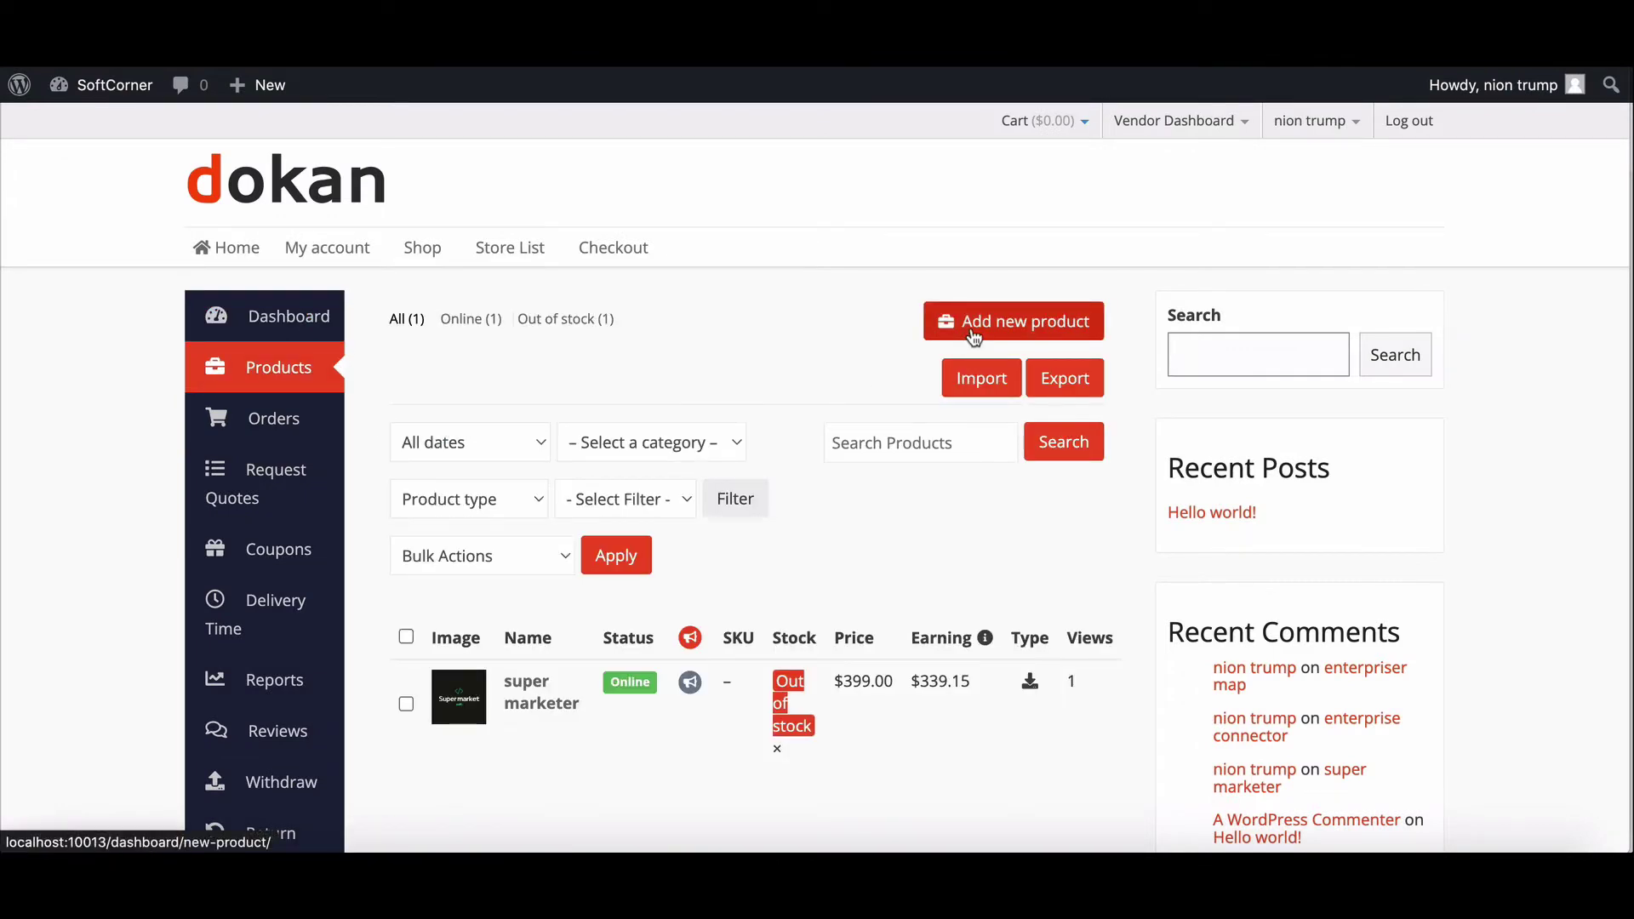
Start a new product and set the Guard image as its cover
click(974, 332)
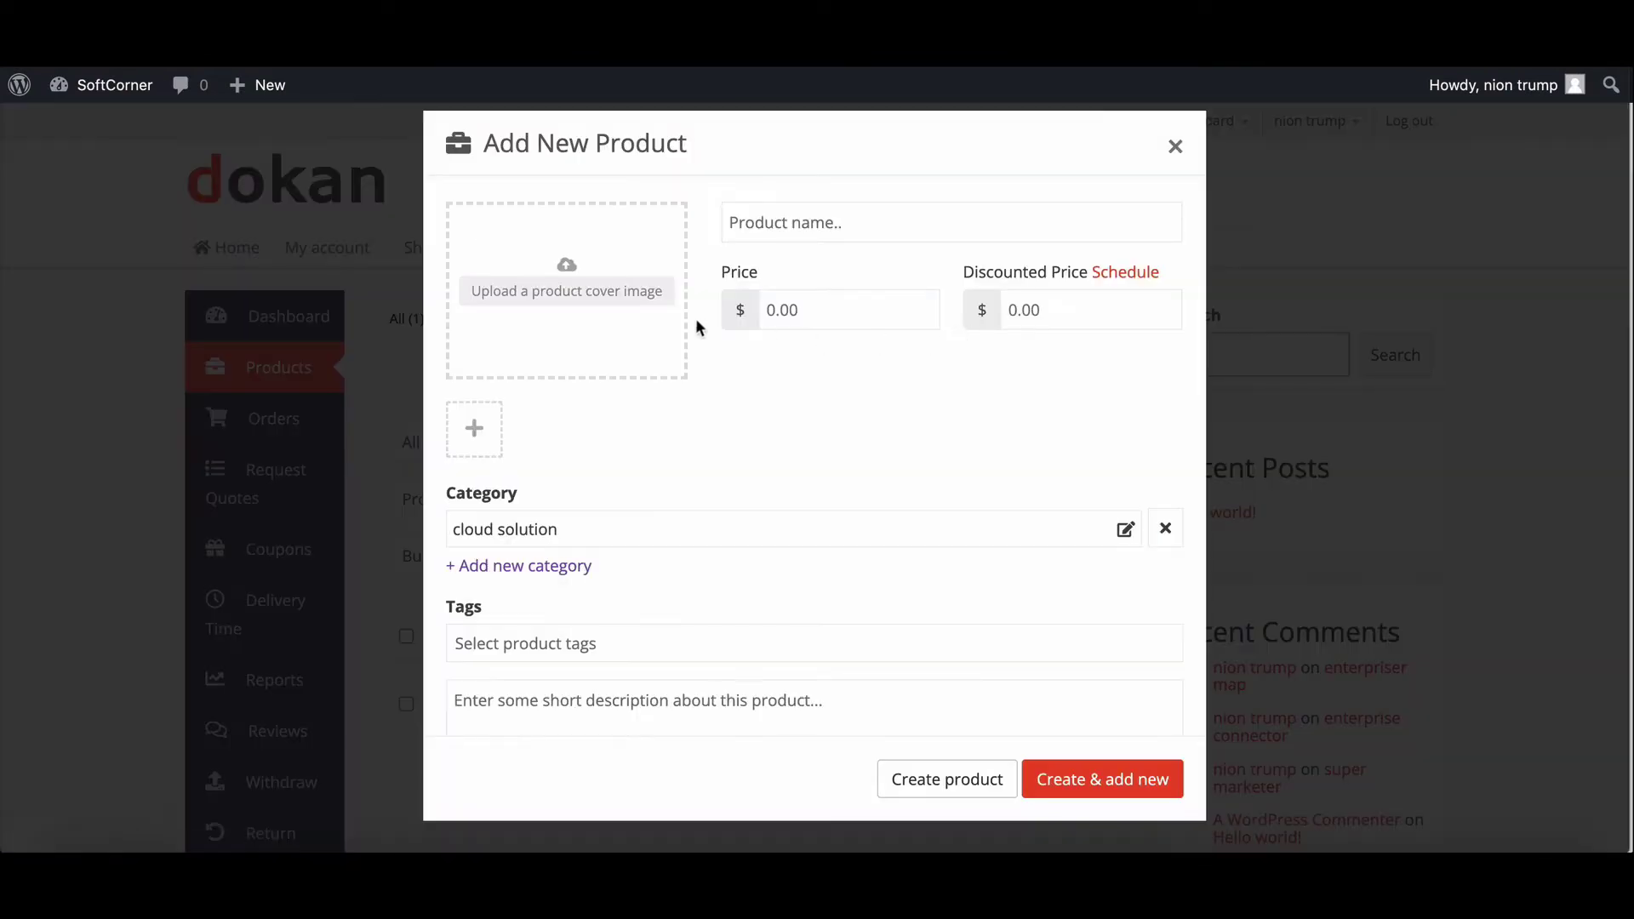
click(621, 294)
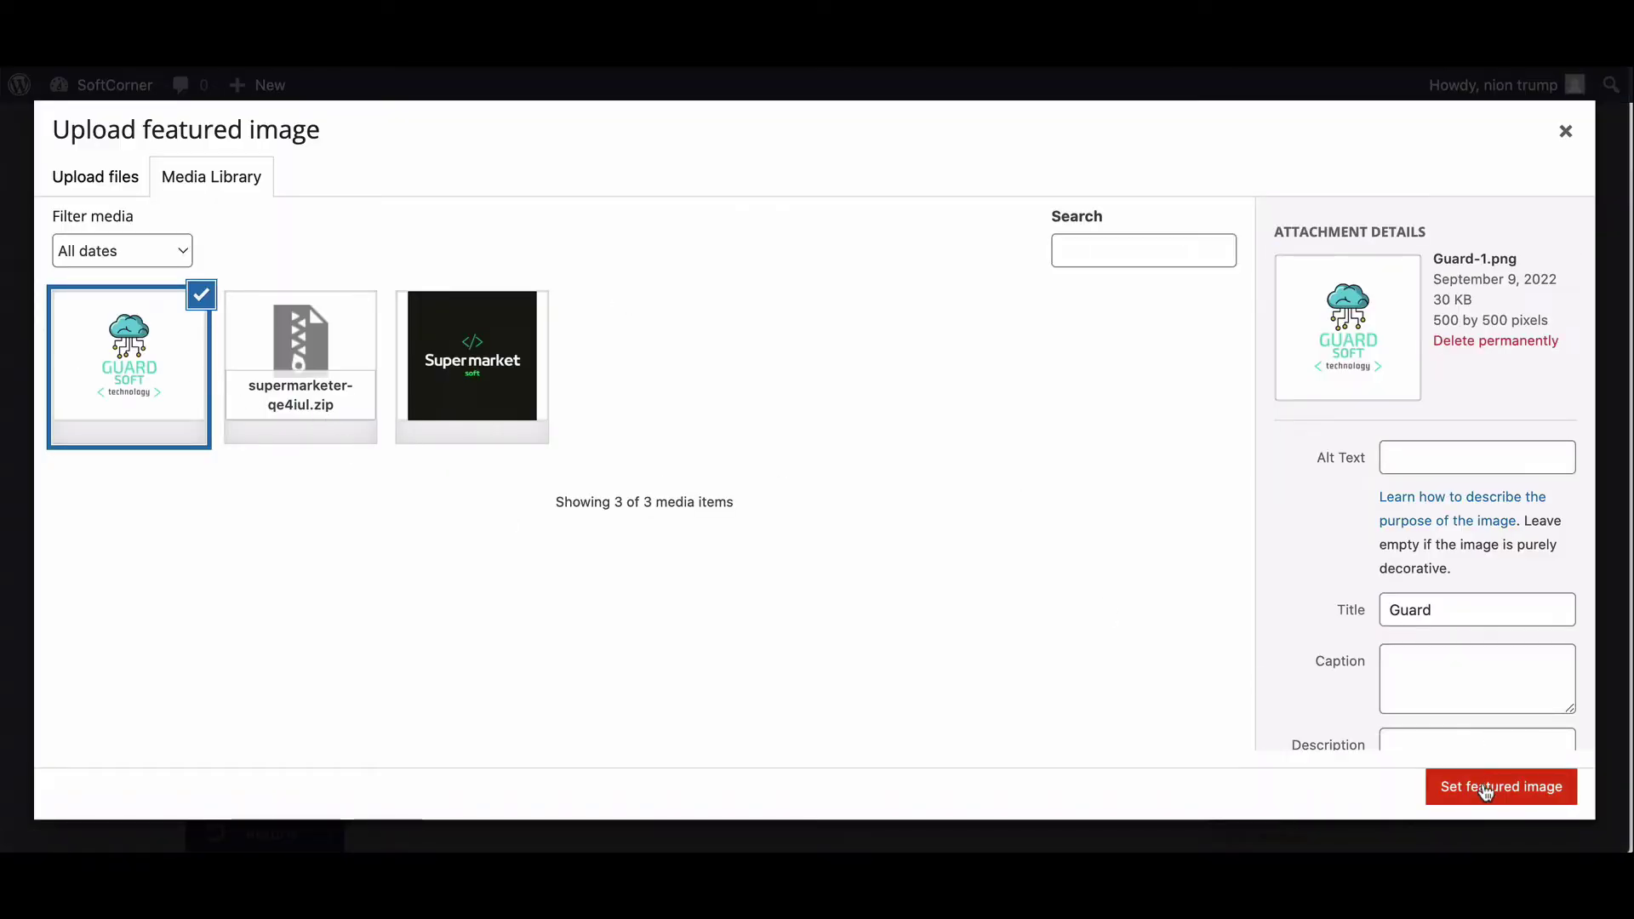
click(1486, 789)
Name the product Antivirus, price it at 120, and add the security solution category
click(819, 238)
text(Antivirus)
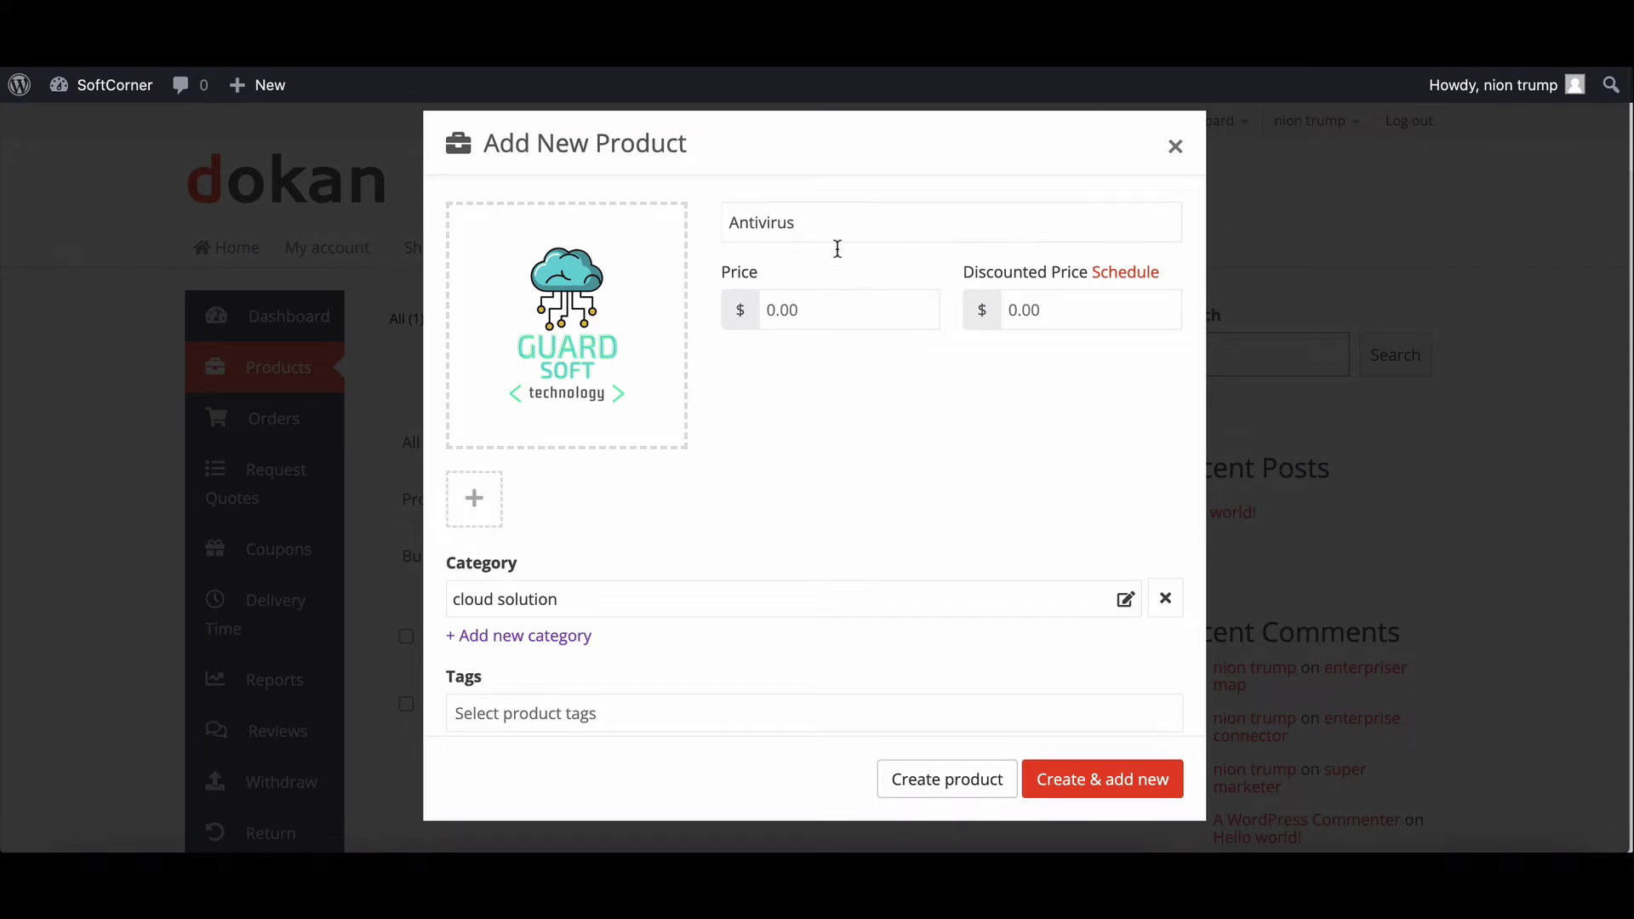
click(804, 308)
text(120)
click(518, 636)
click(1367, 672)
scroll(1072, 529, down, 2)
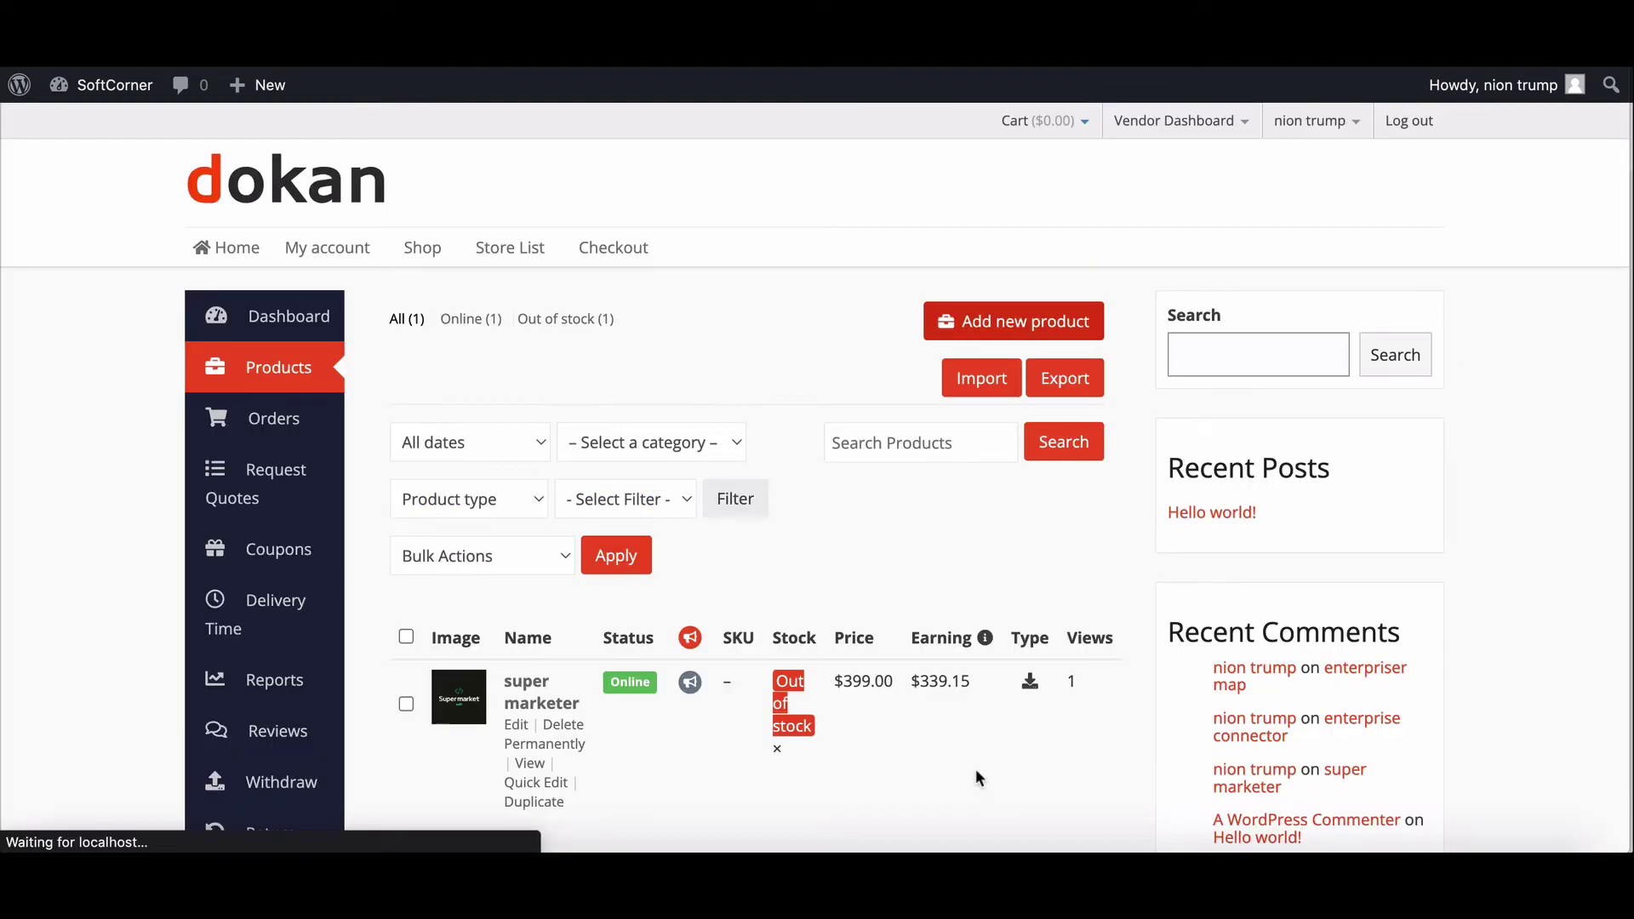
Attach the supermarketer zip from the Media Library as a download file and save the product
scroll(977, 729, down, 2)
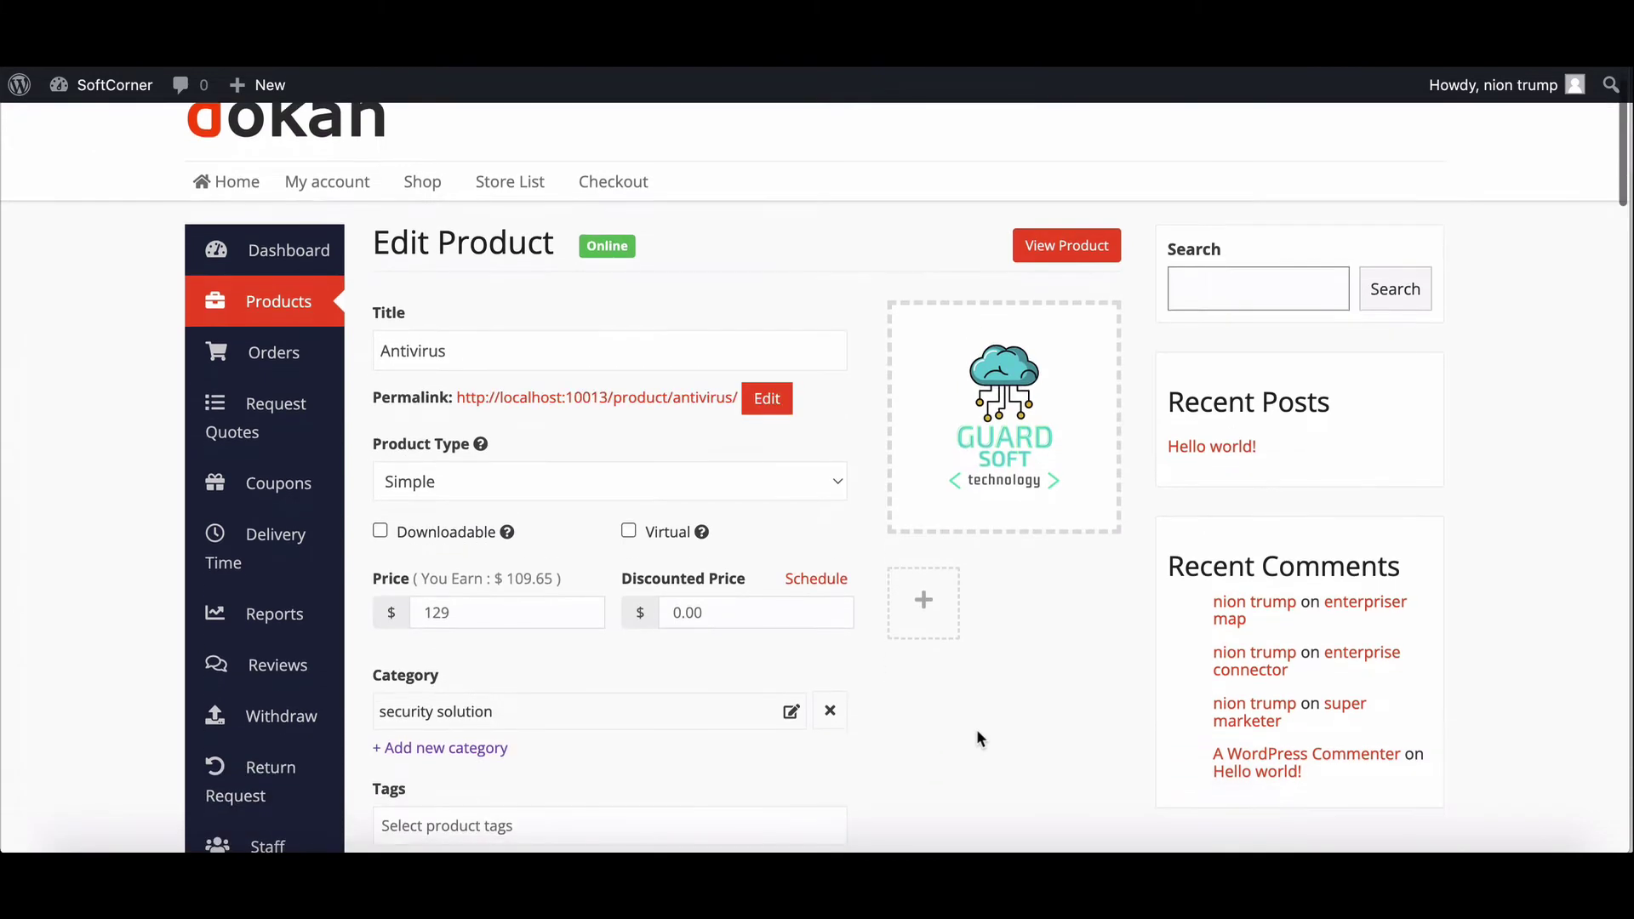
scroll(978, 733, down, 1)
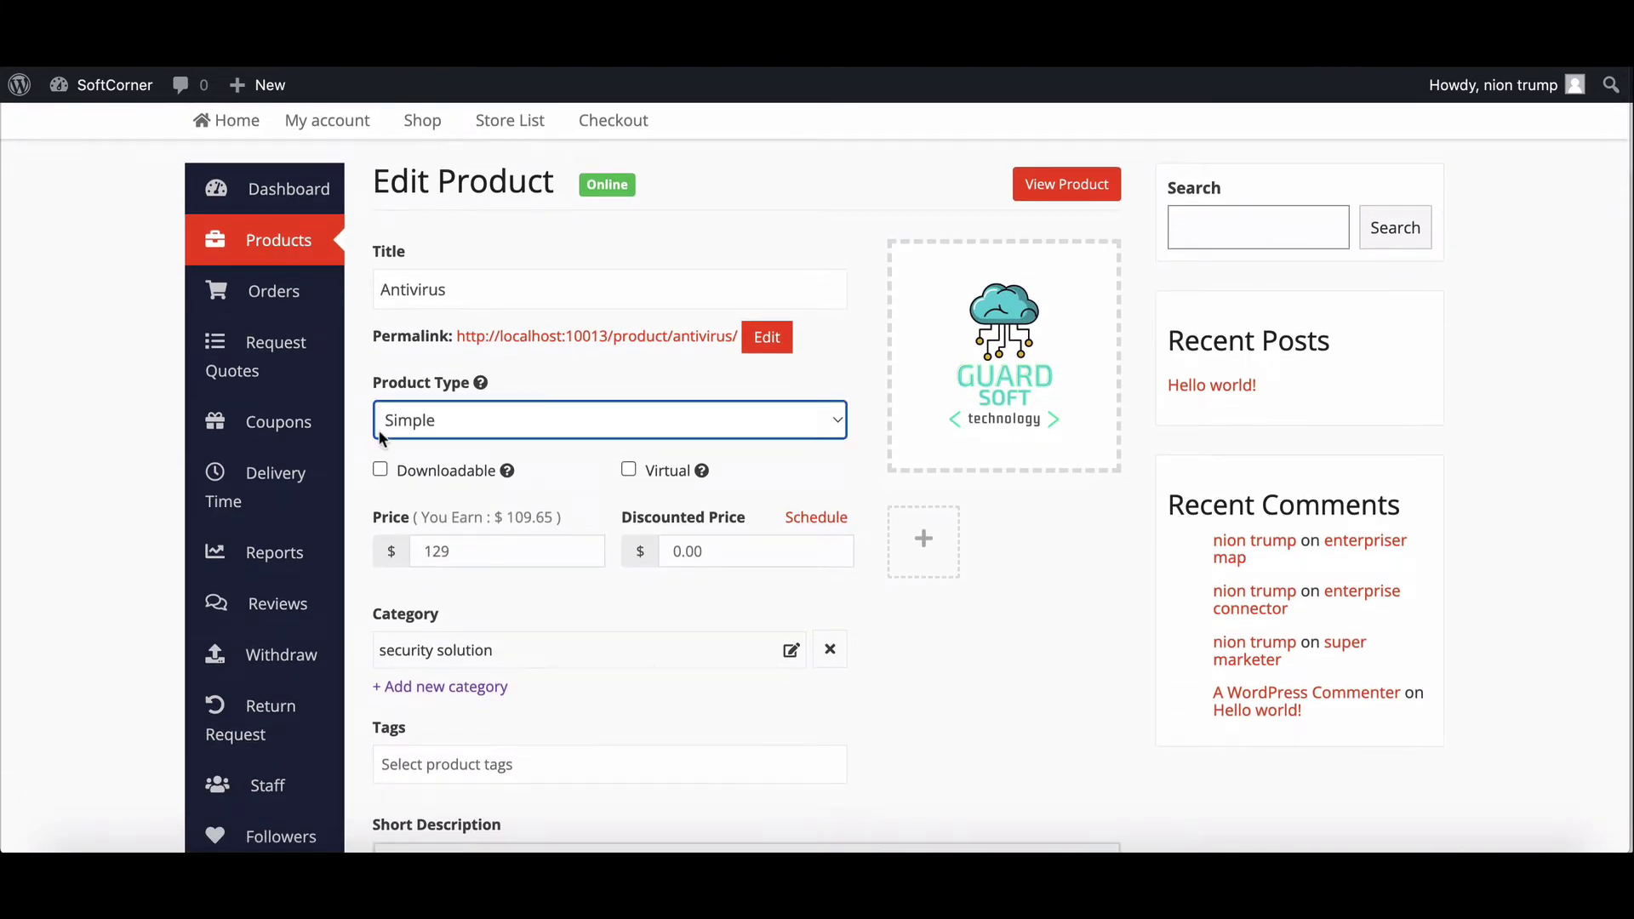
scroll(382, 478, down, 10)
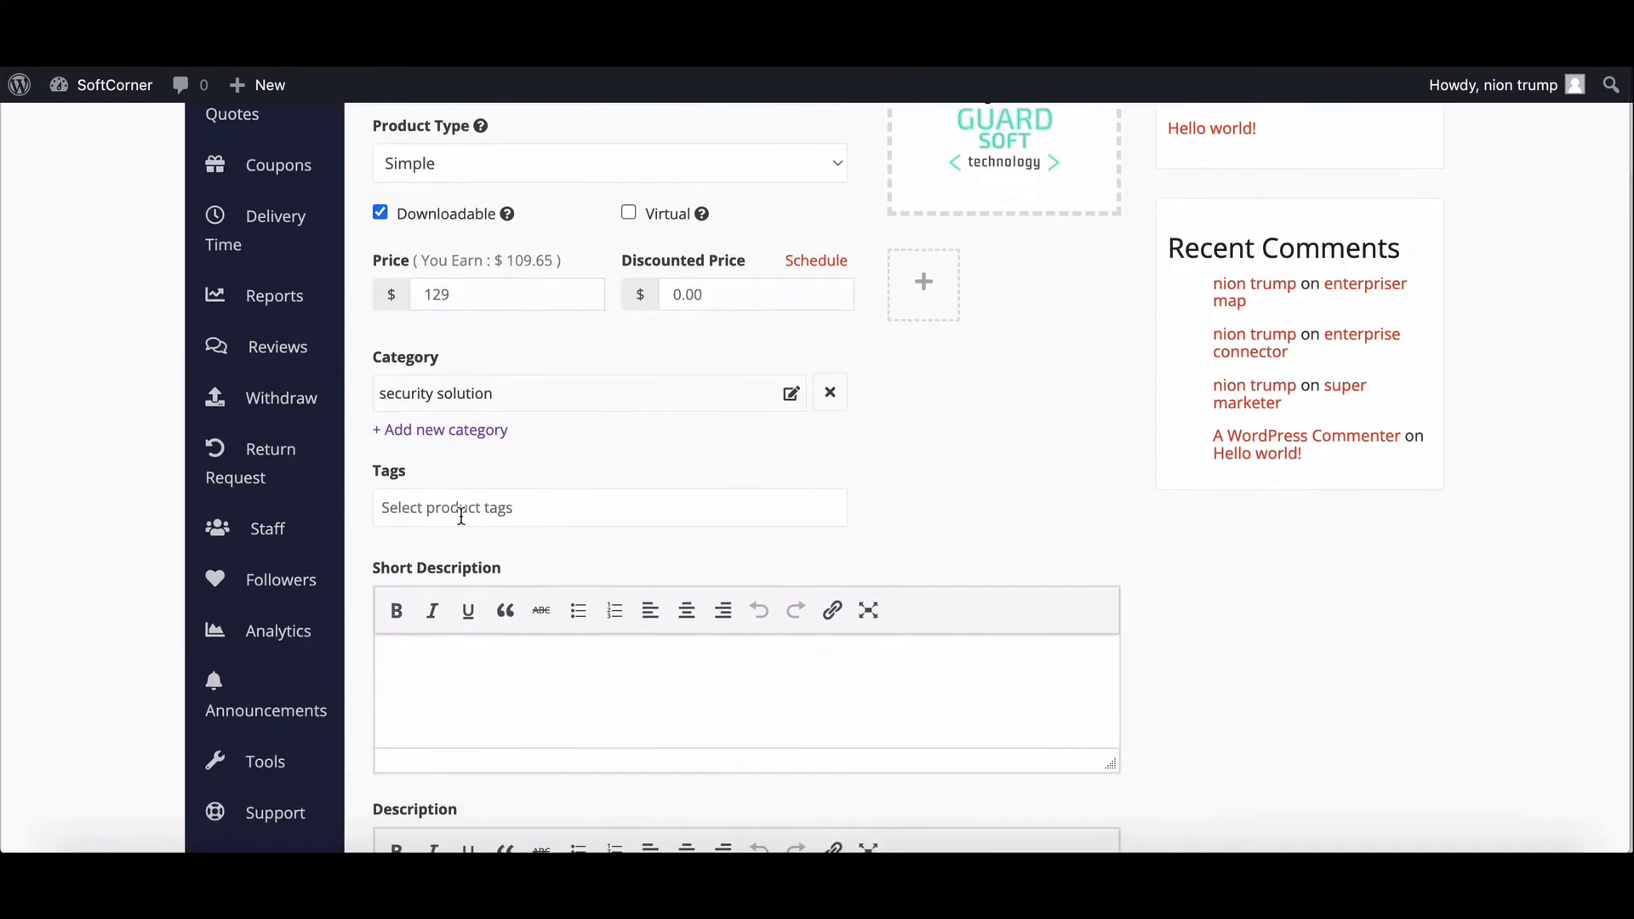
scroll(462, 517, down, 7)
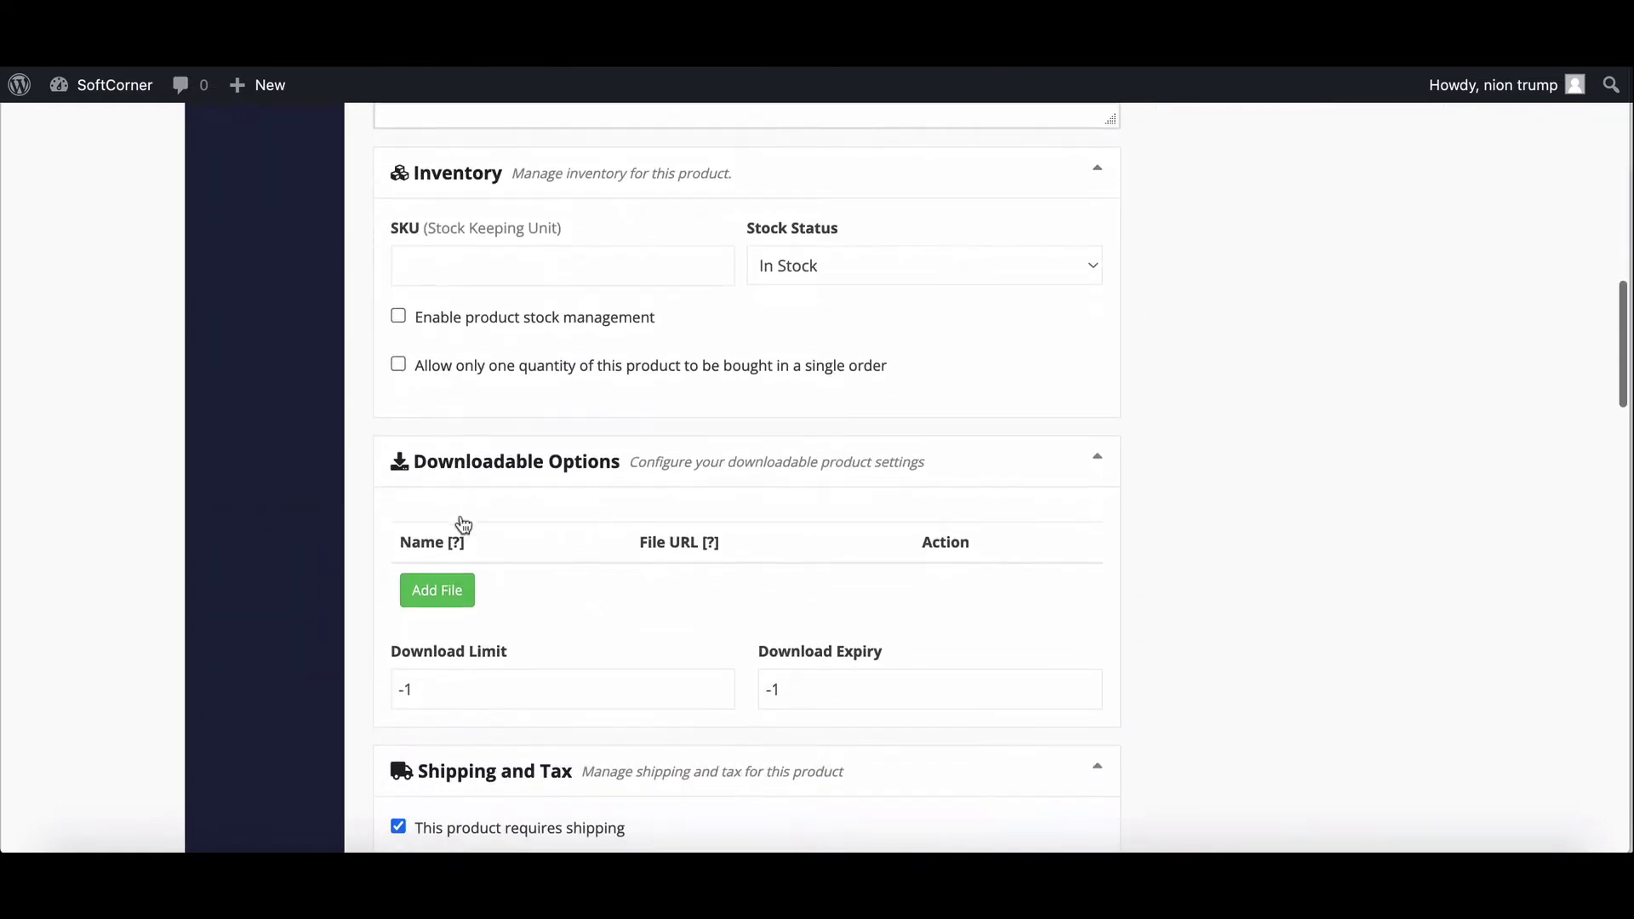
click(449, 591)
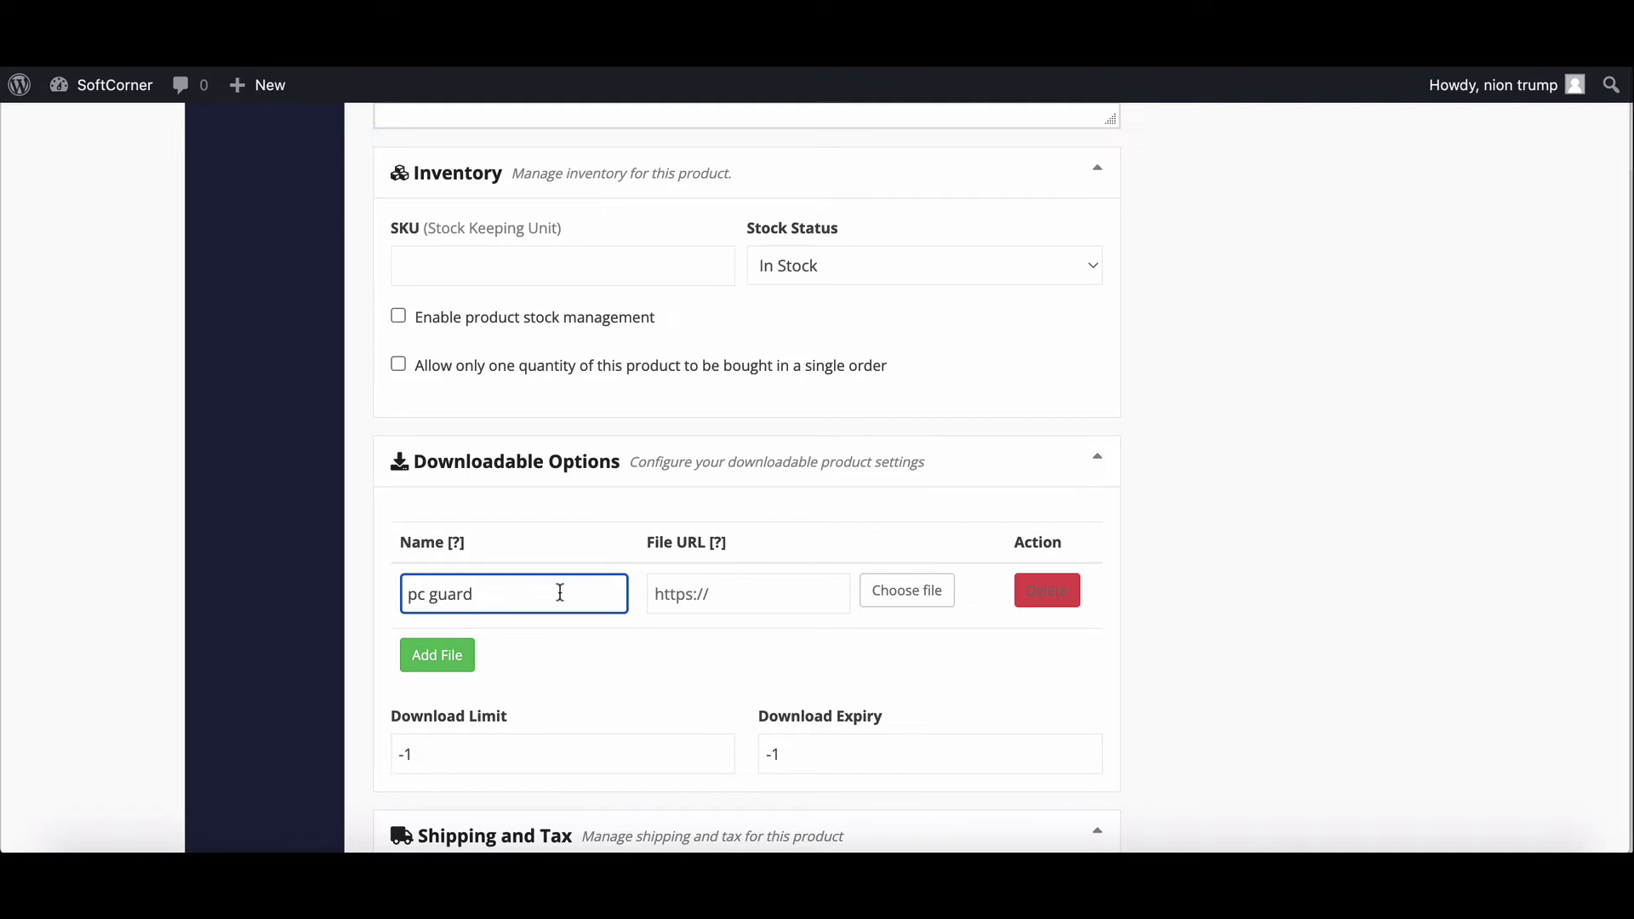
click(711, 595)
click(901, 590)
click(301, 357)
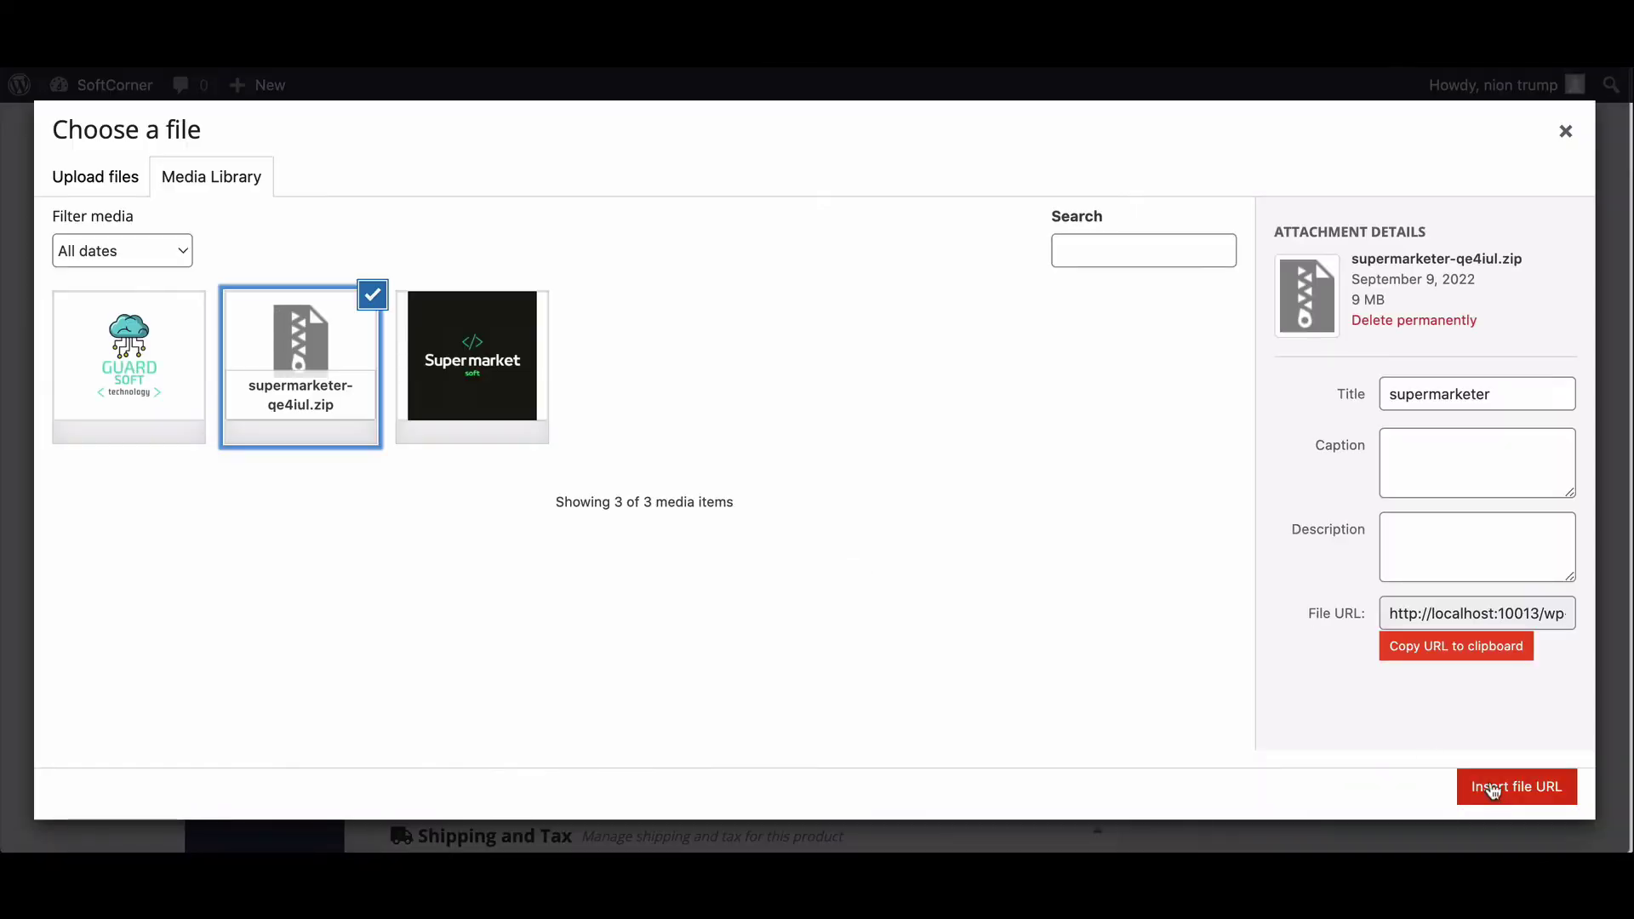
click(1516, 785)
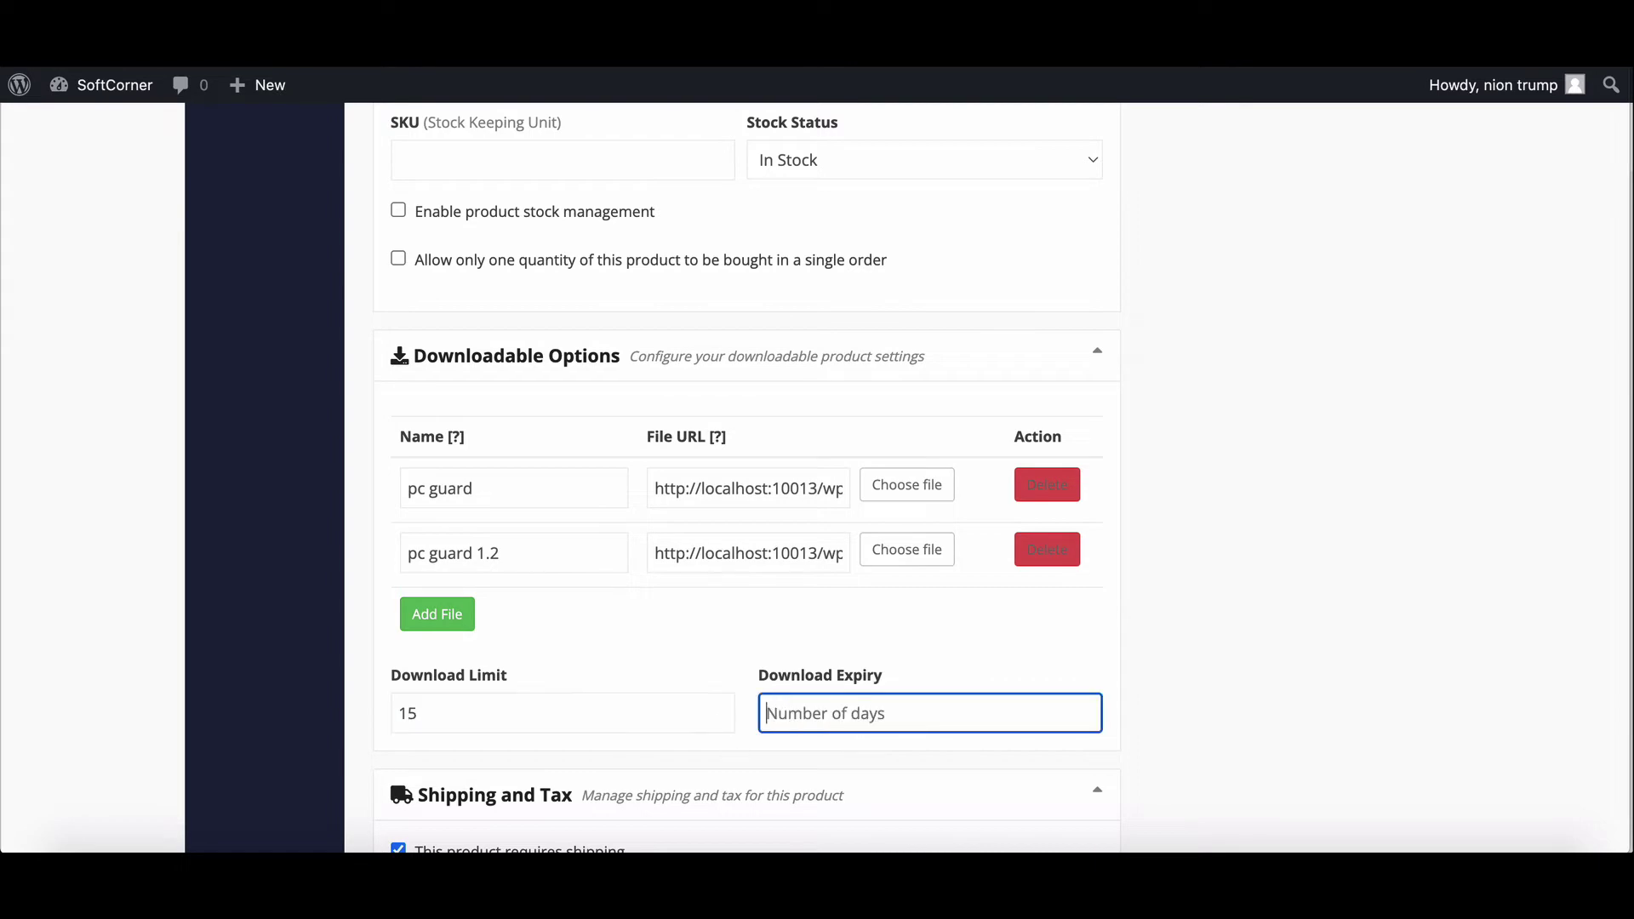
scroll(773, 707, down, 20)
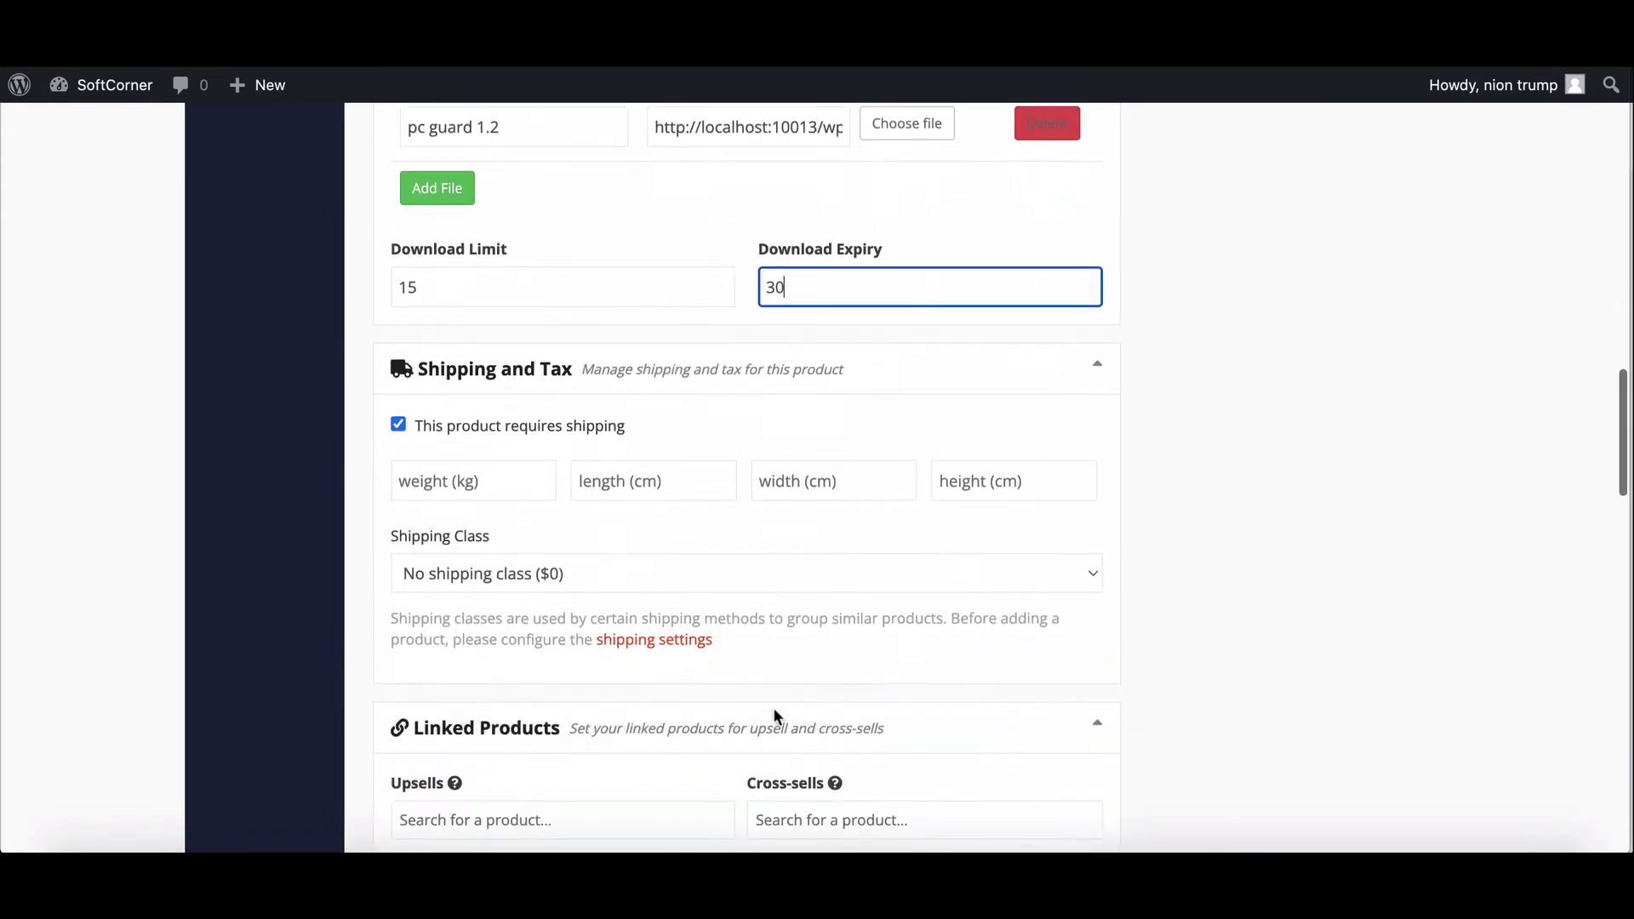
click(1021, 487)
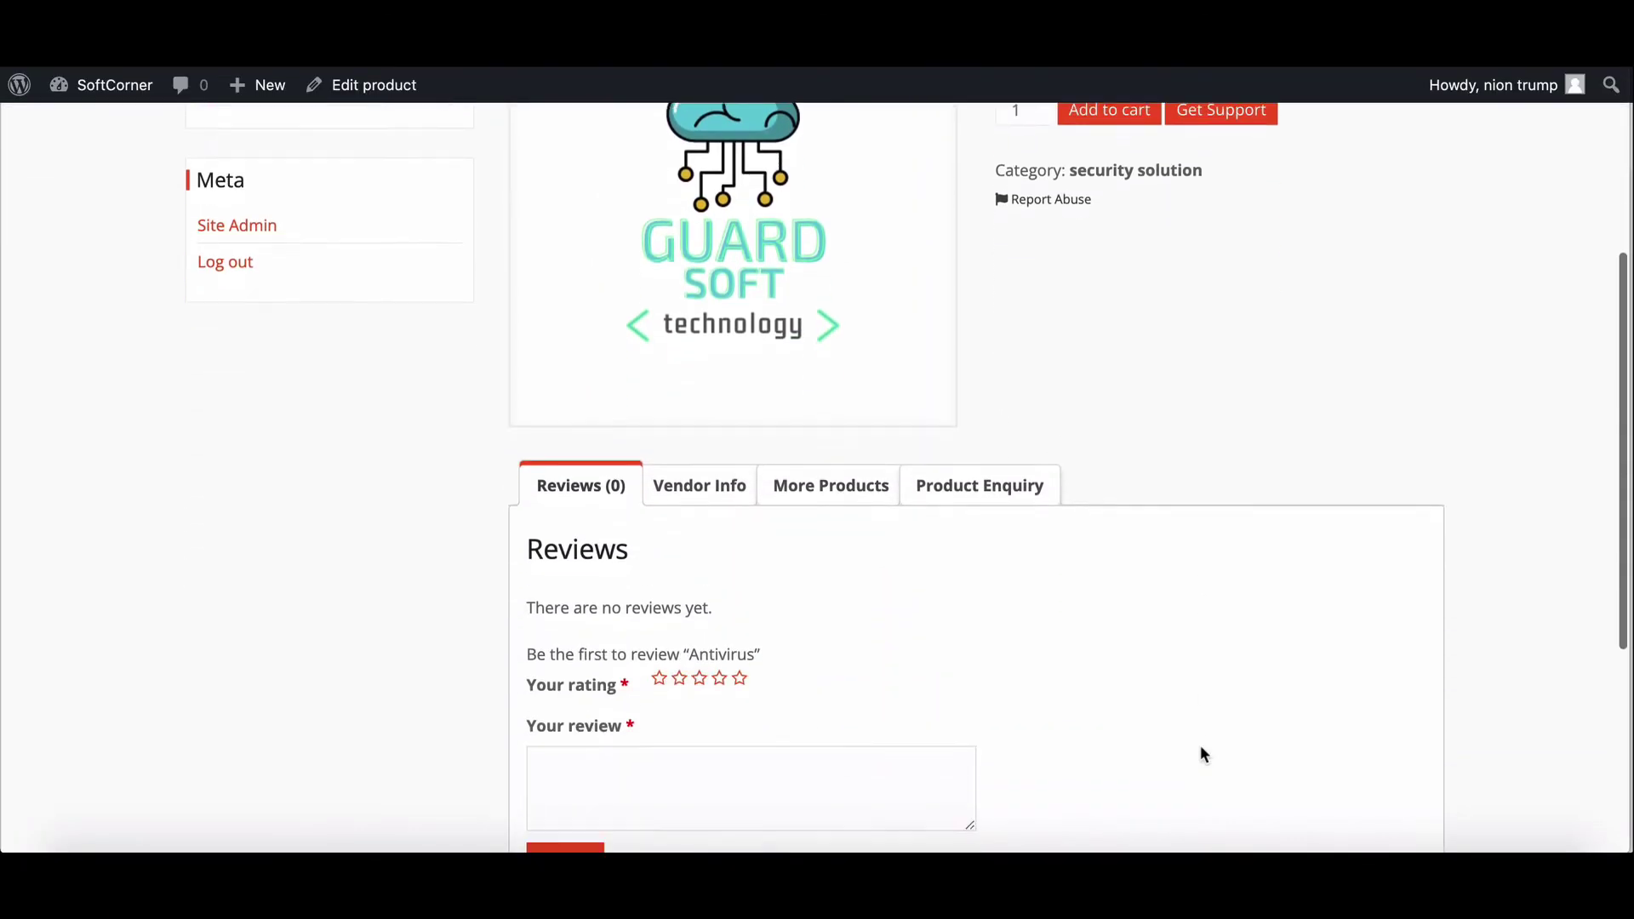
Scroll over the published Antivirus product page
scroll(1199, 744, up, 6)
scroll(1202, 749, down, 1)
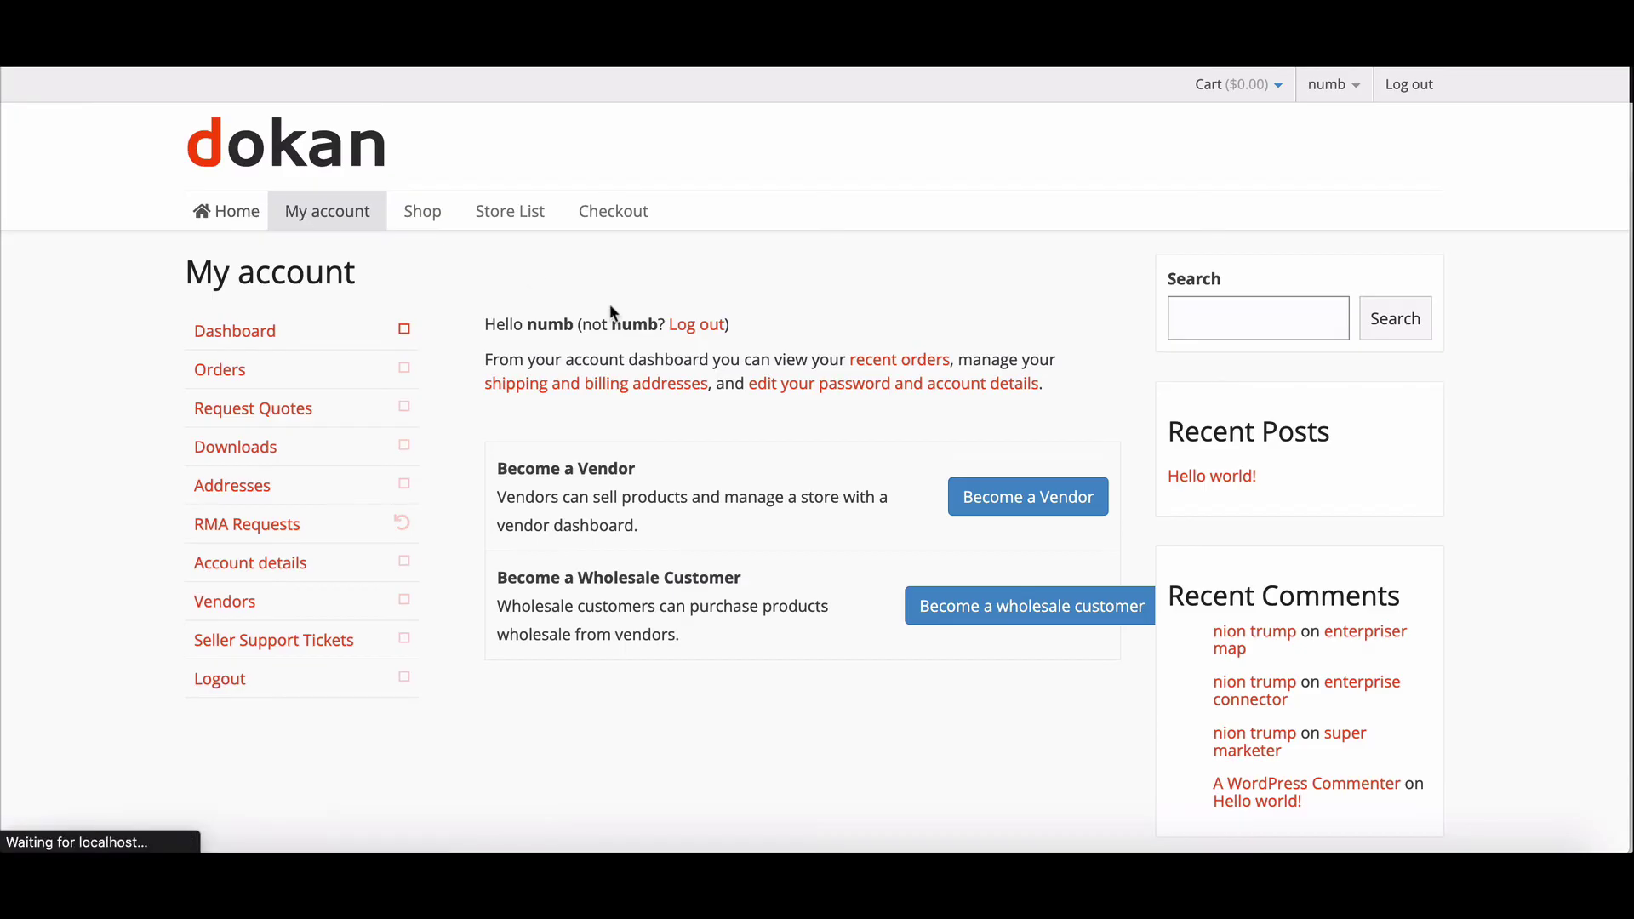
Add enterpriser map ($350.00) to the cart and go to checkout
scroll(792, 460, down, 7)
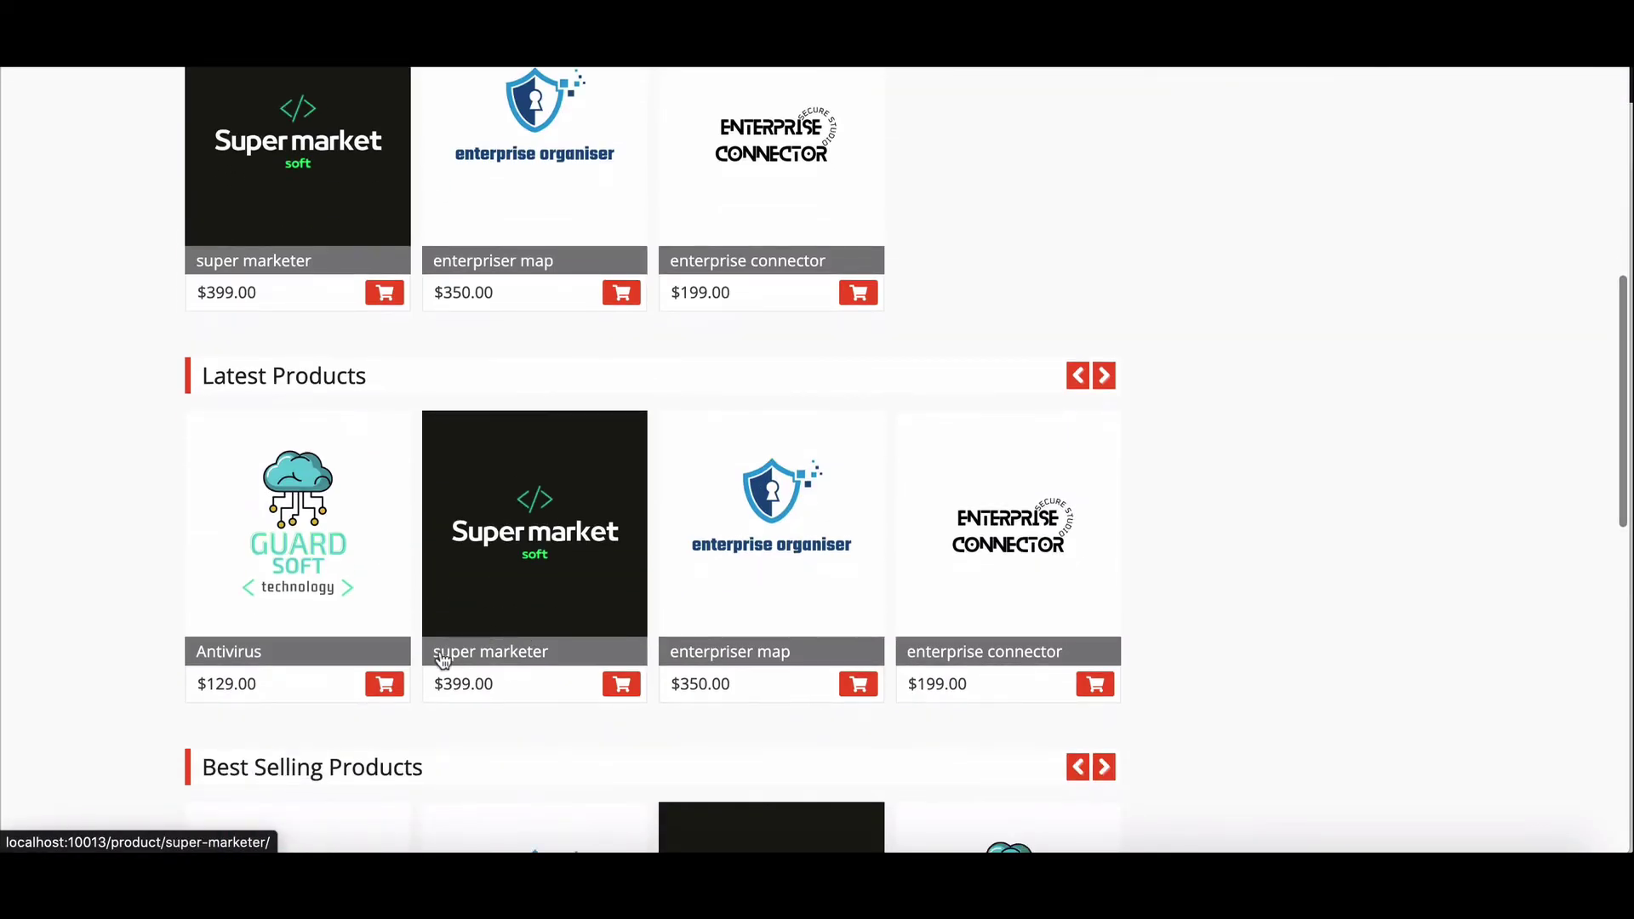
scroll(456, 456, up, 6)
scroll(570, 596, down, 2)
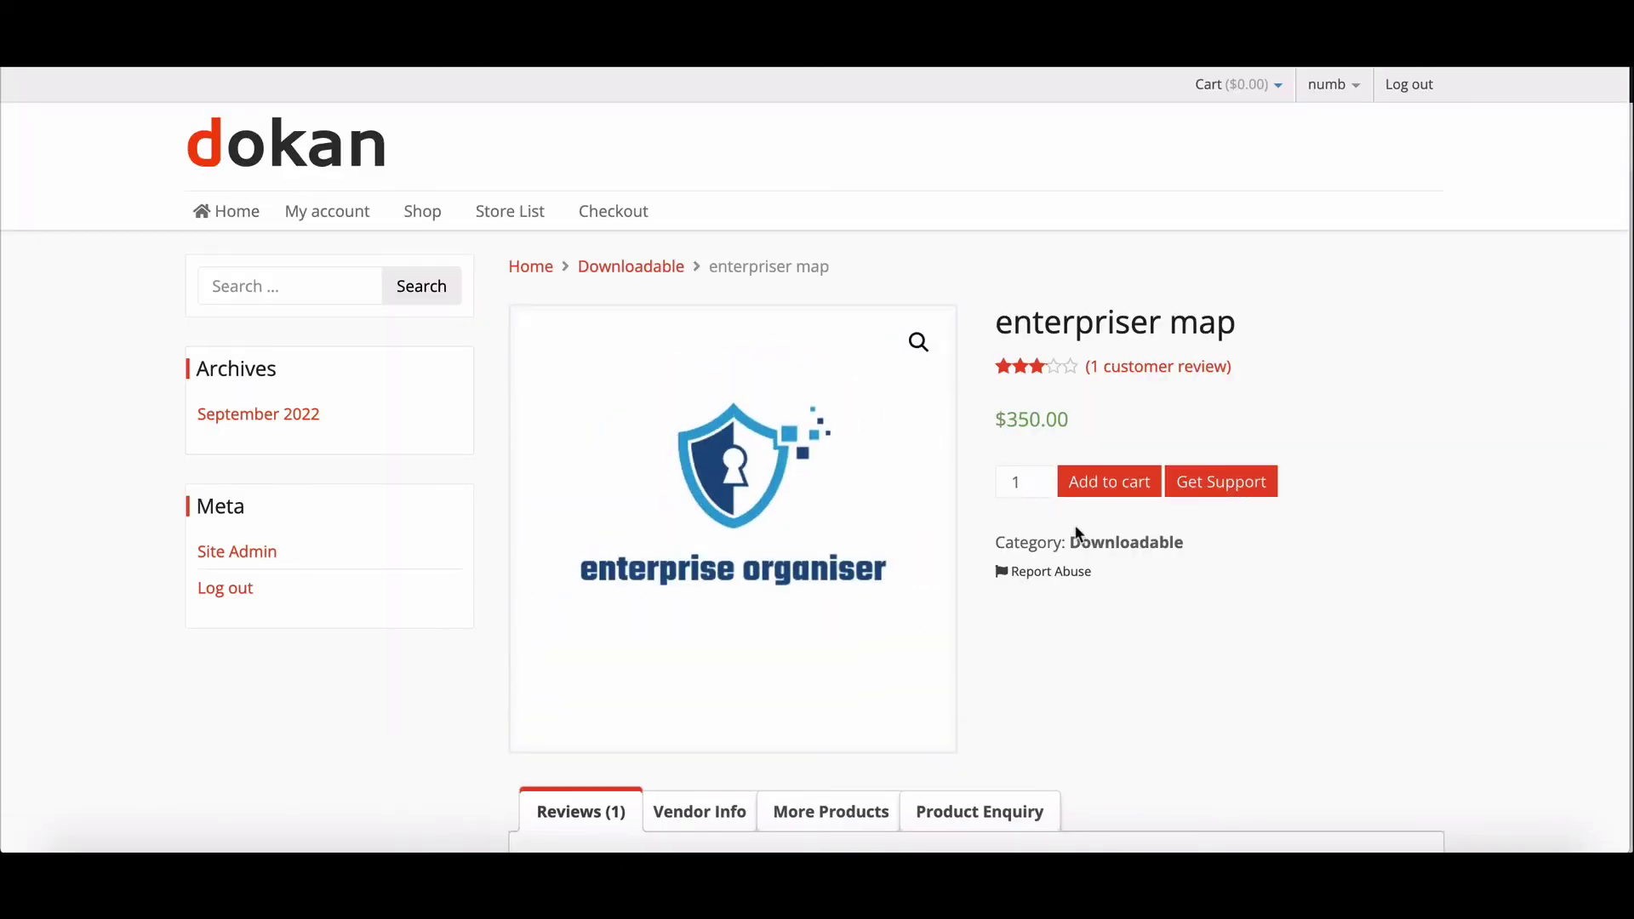
click(1099, 491)
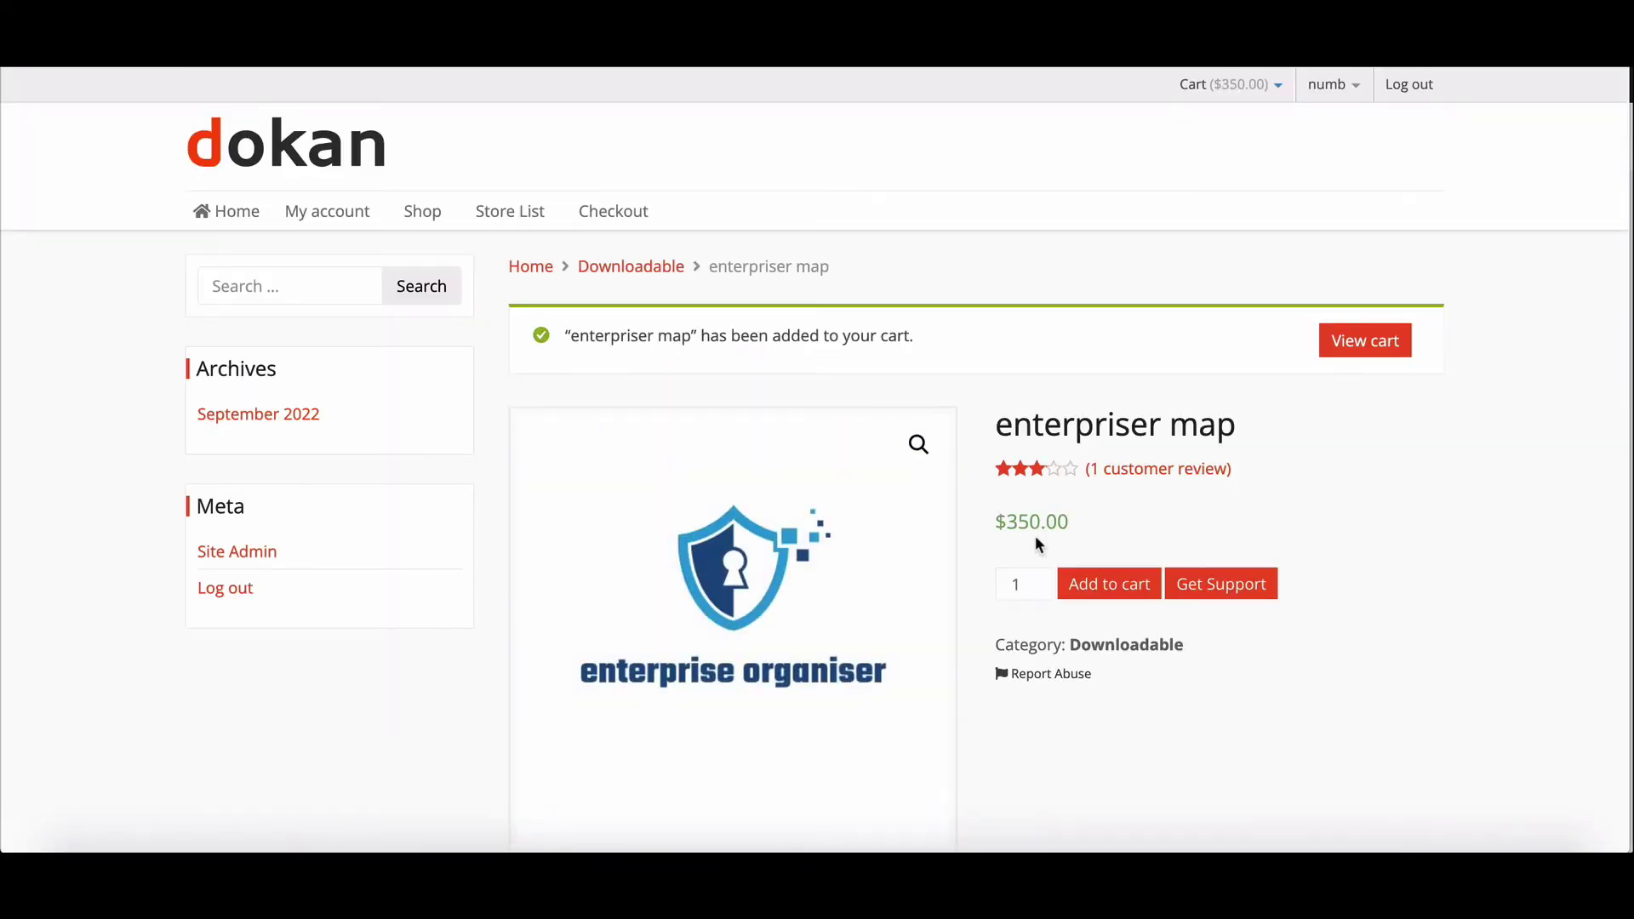
mouse_move(1228, 107)
click(1187, 294)
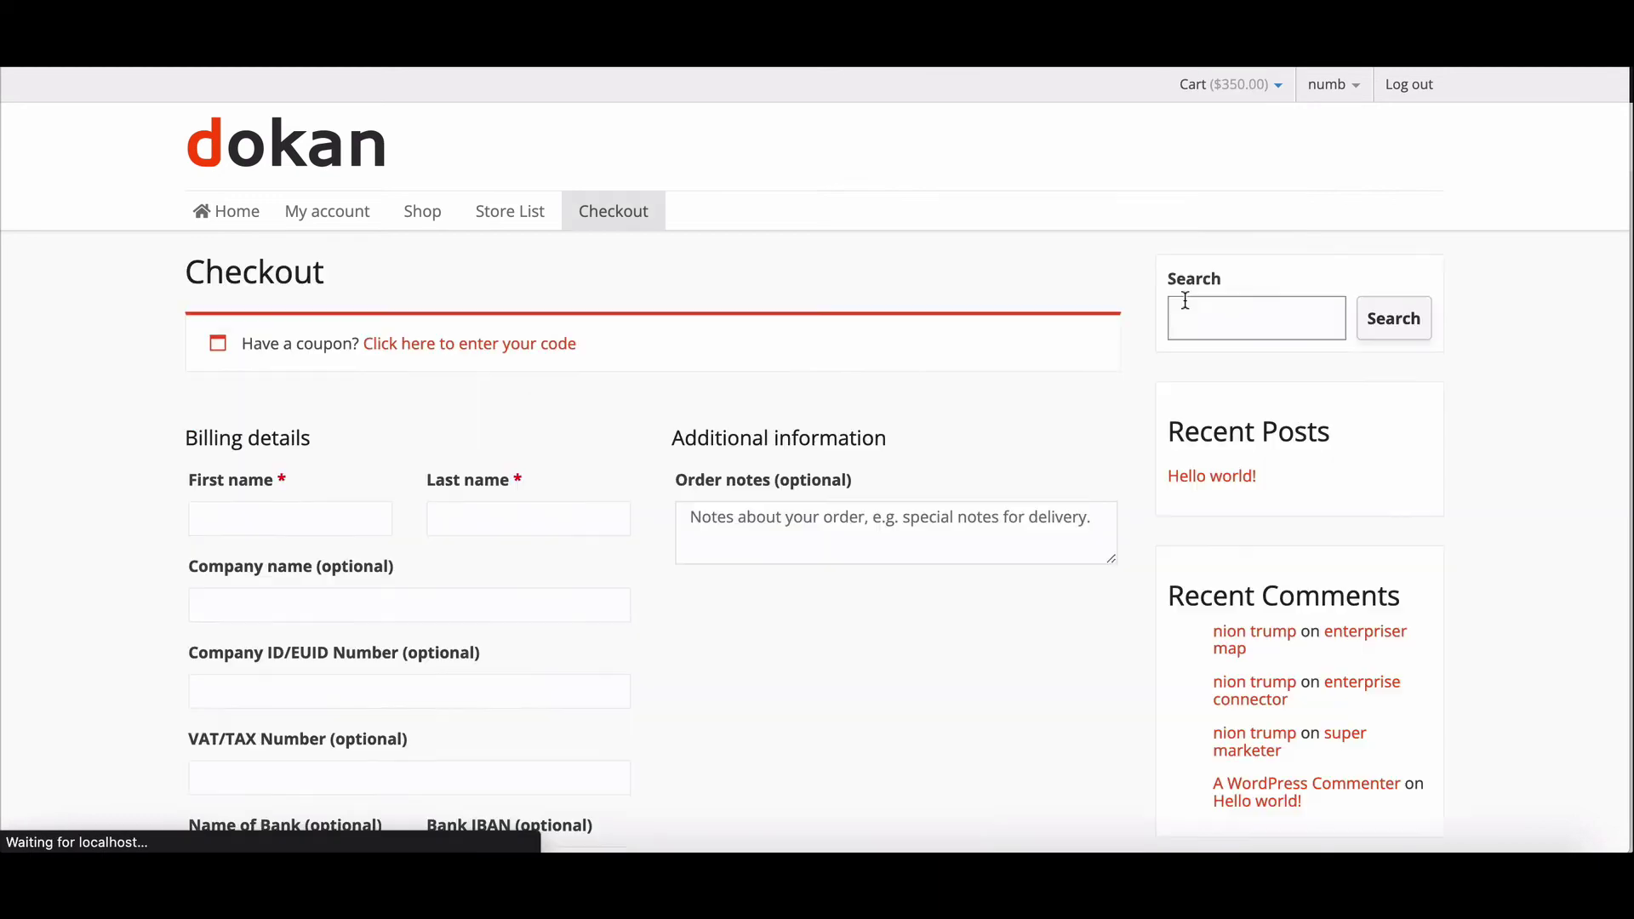
scroll(442, 311, down, 2)
scroll(678, 684, down, 15)
scroll(500, 737, down, 1)
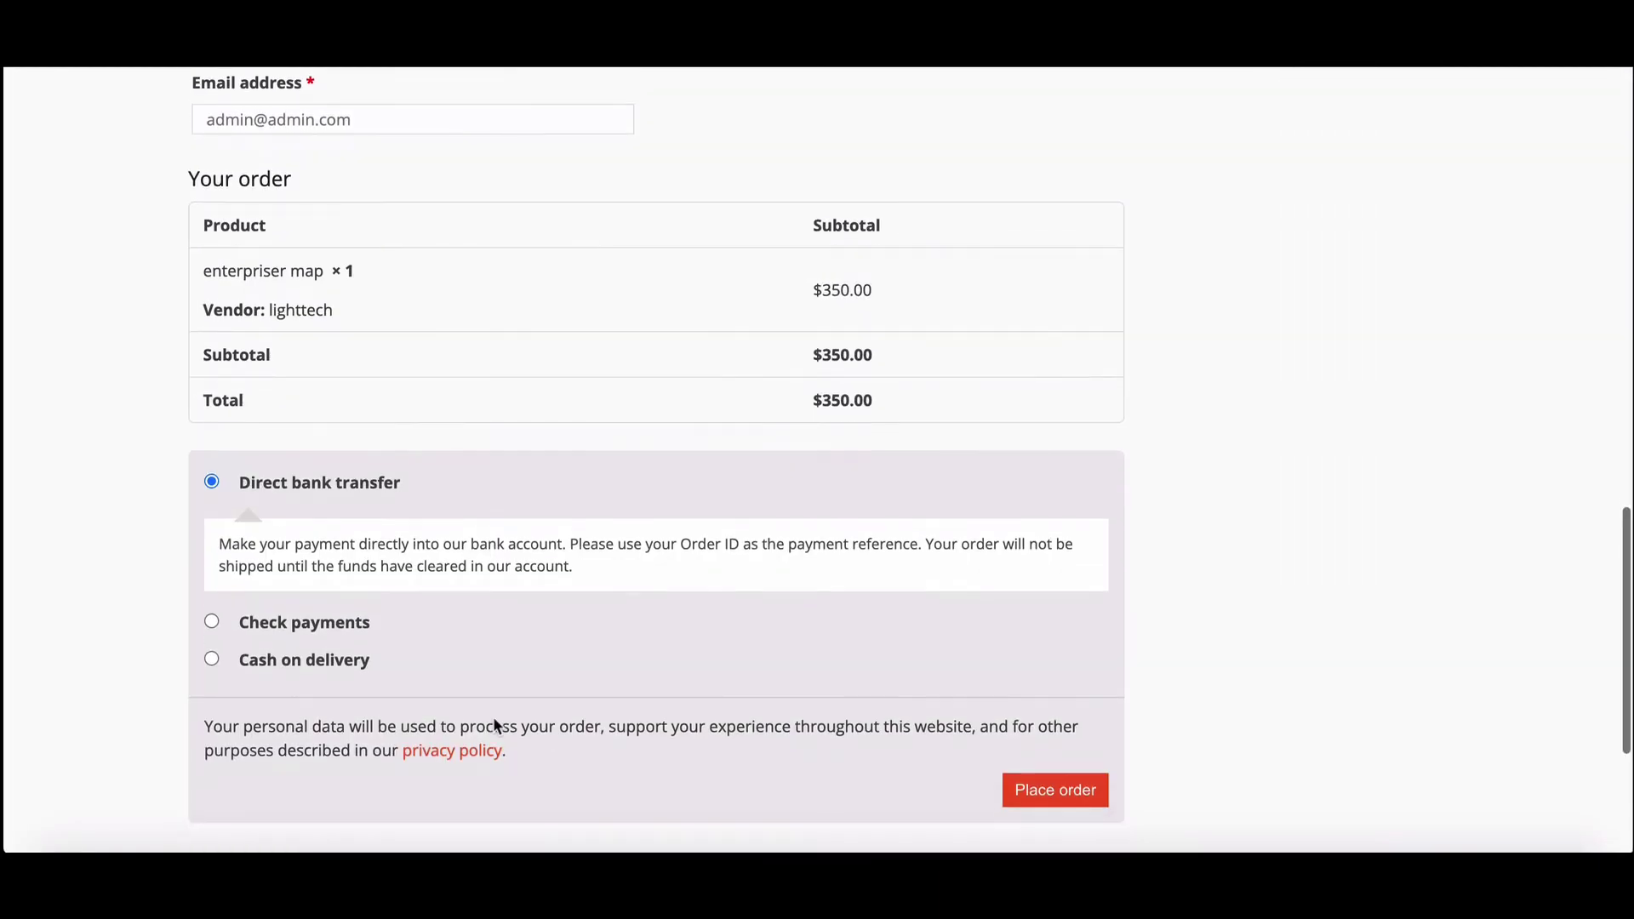
Place the order, then open My Orders from the account menu
click(1045, 790)
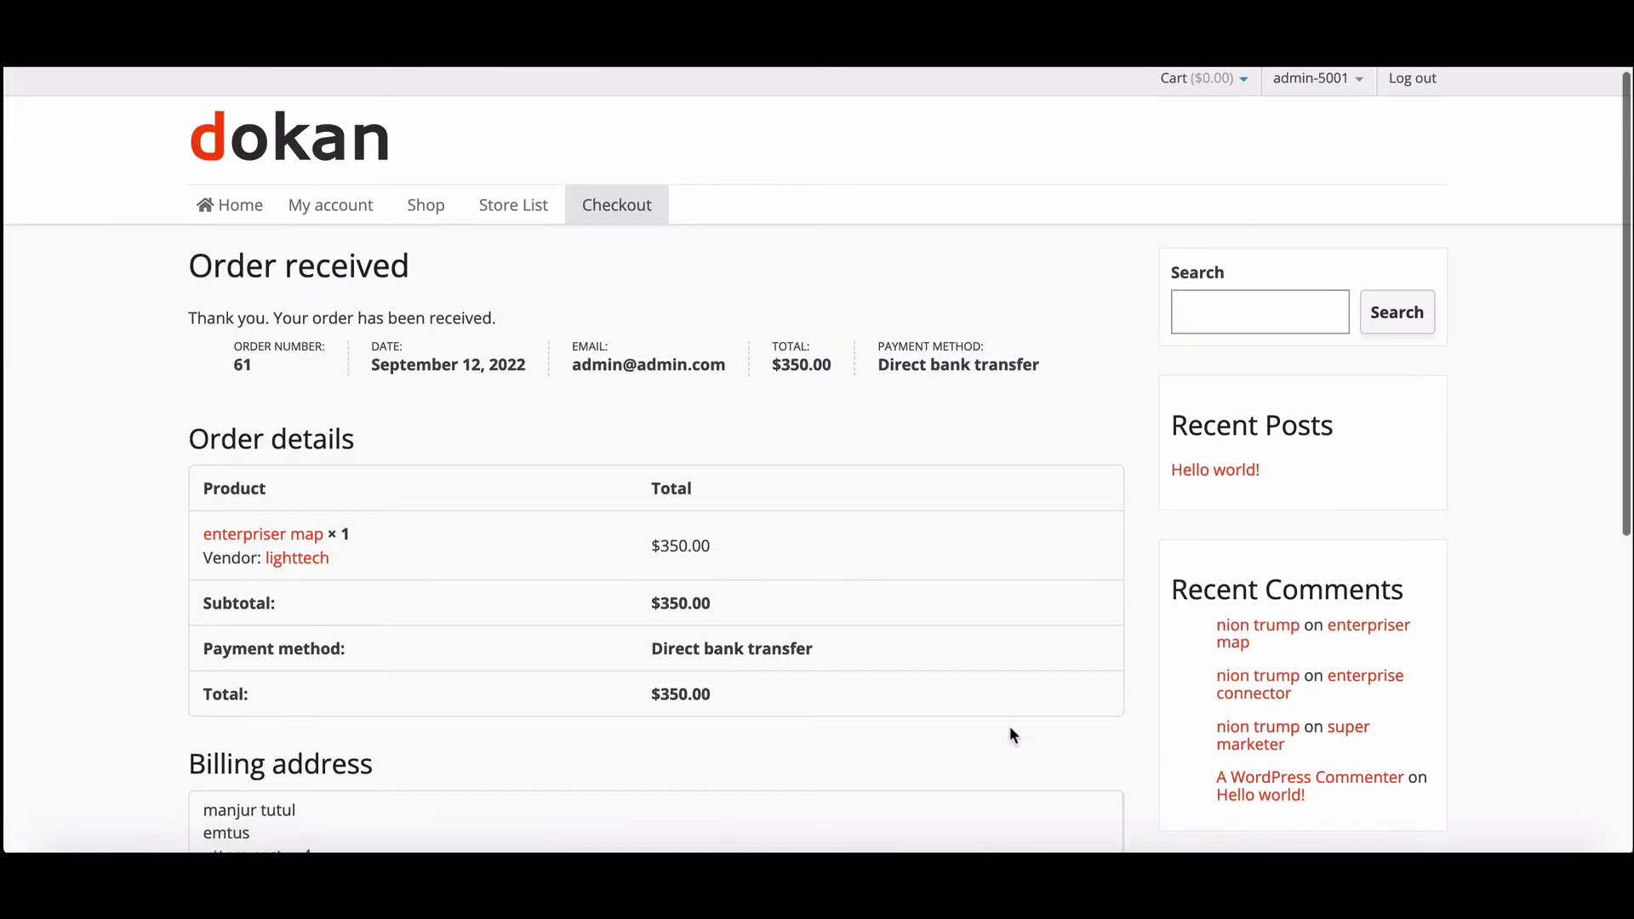
scroll(1009, 735, down, 5)
scroll(1009, 735, up, 6)
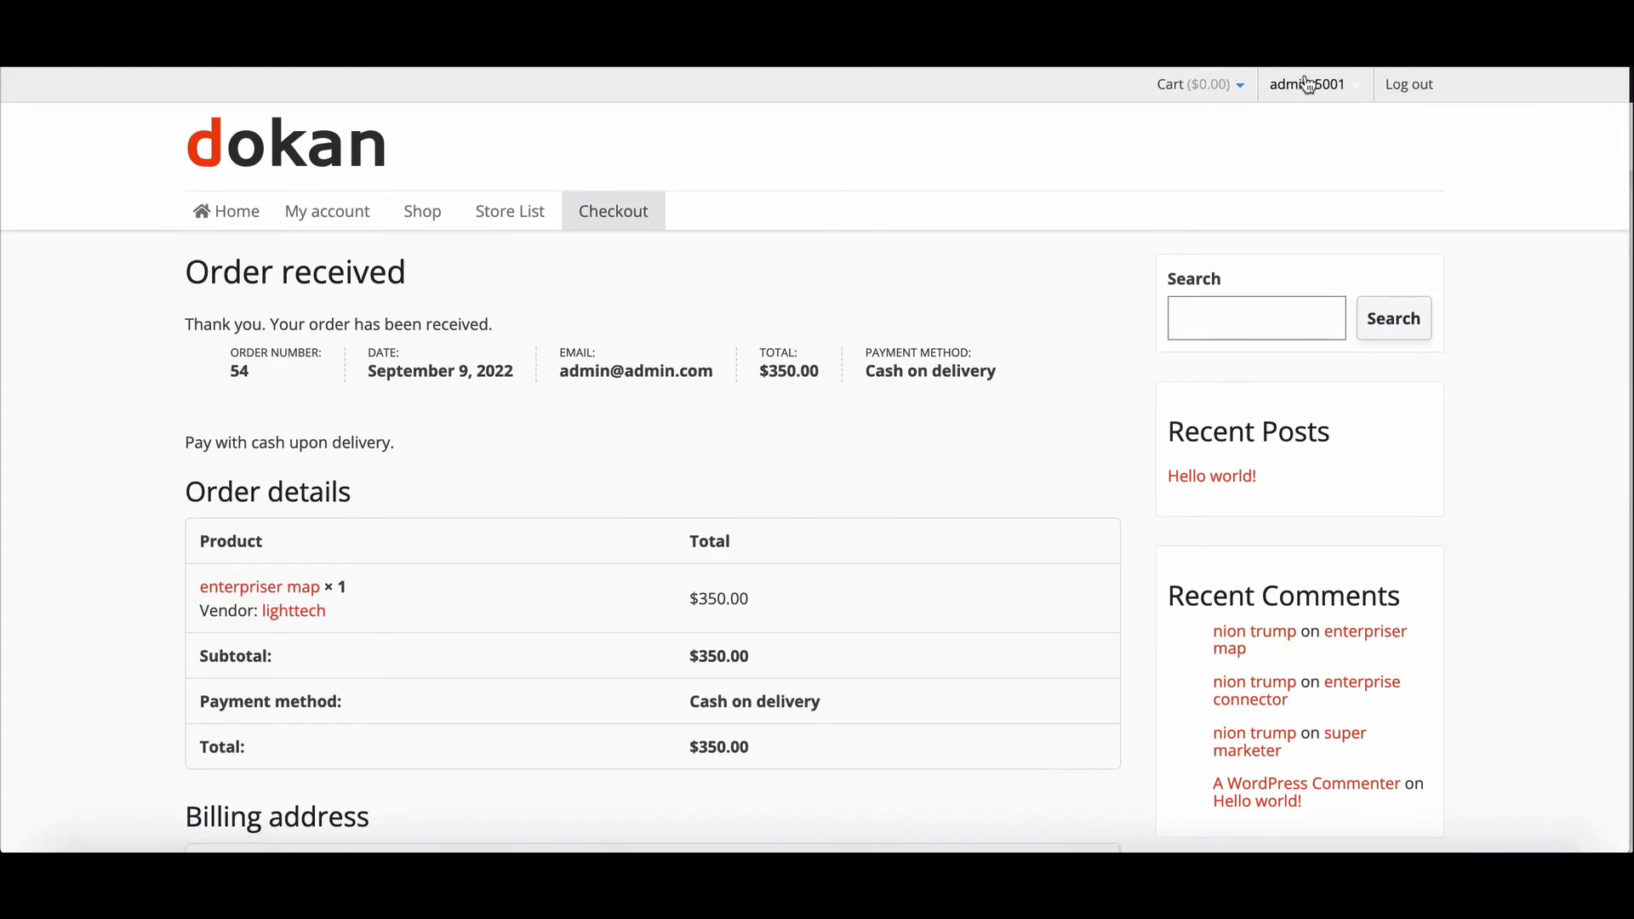
click(1306, 83)
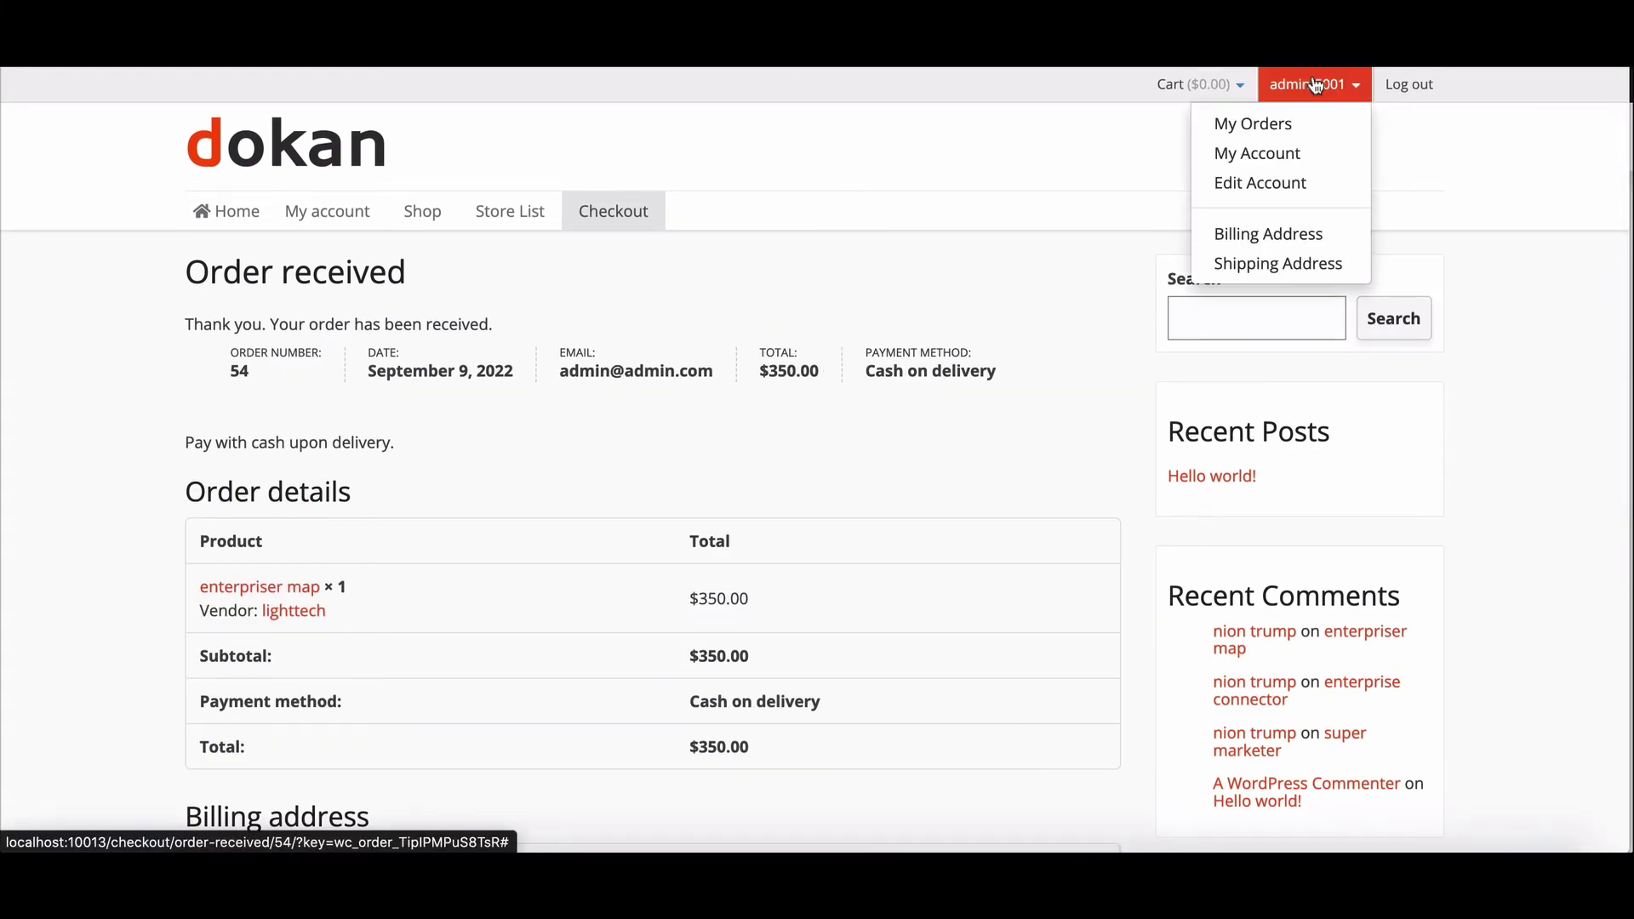
click(1276, 120)
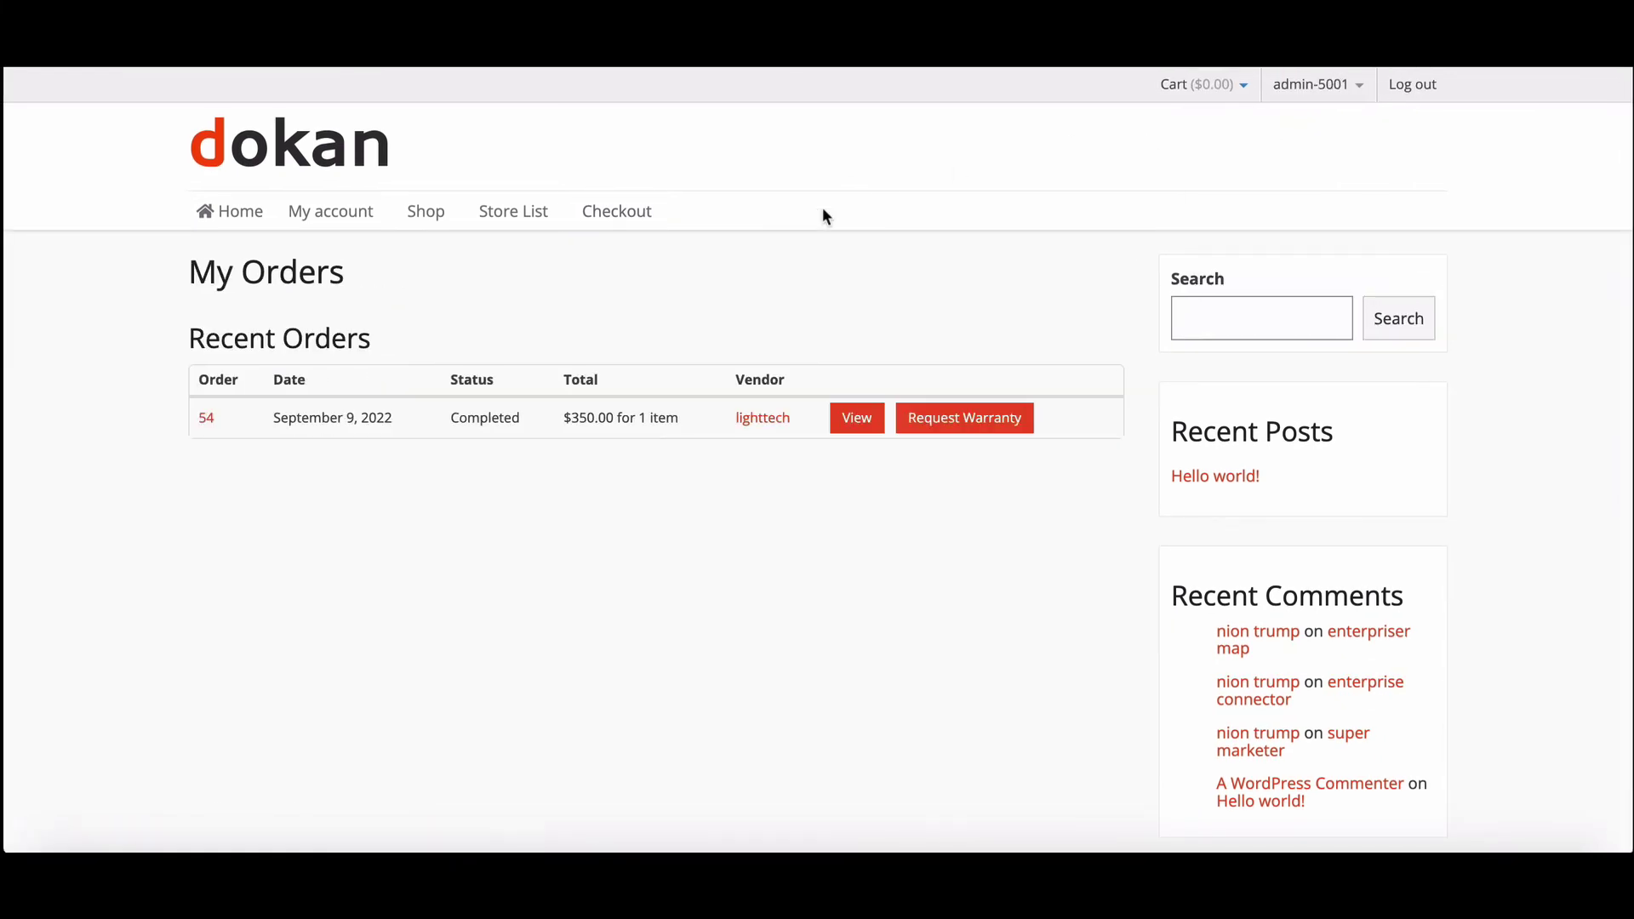
Open order #54's details and download its enterpriser map zip file
click(847, 423)
scroll(846, 408, down, 5)
scroll(848, 411, down, 3)
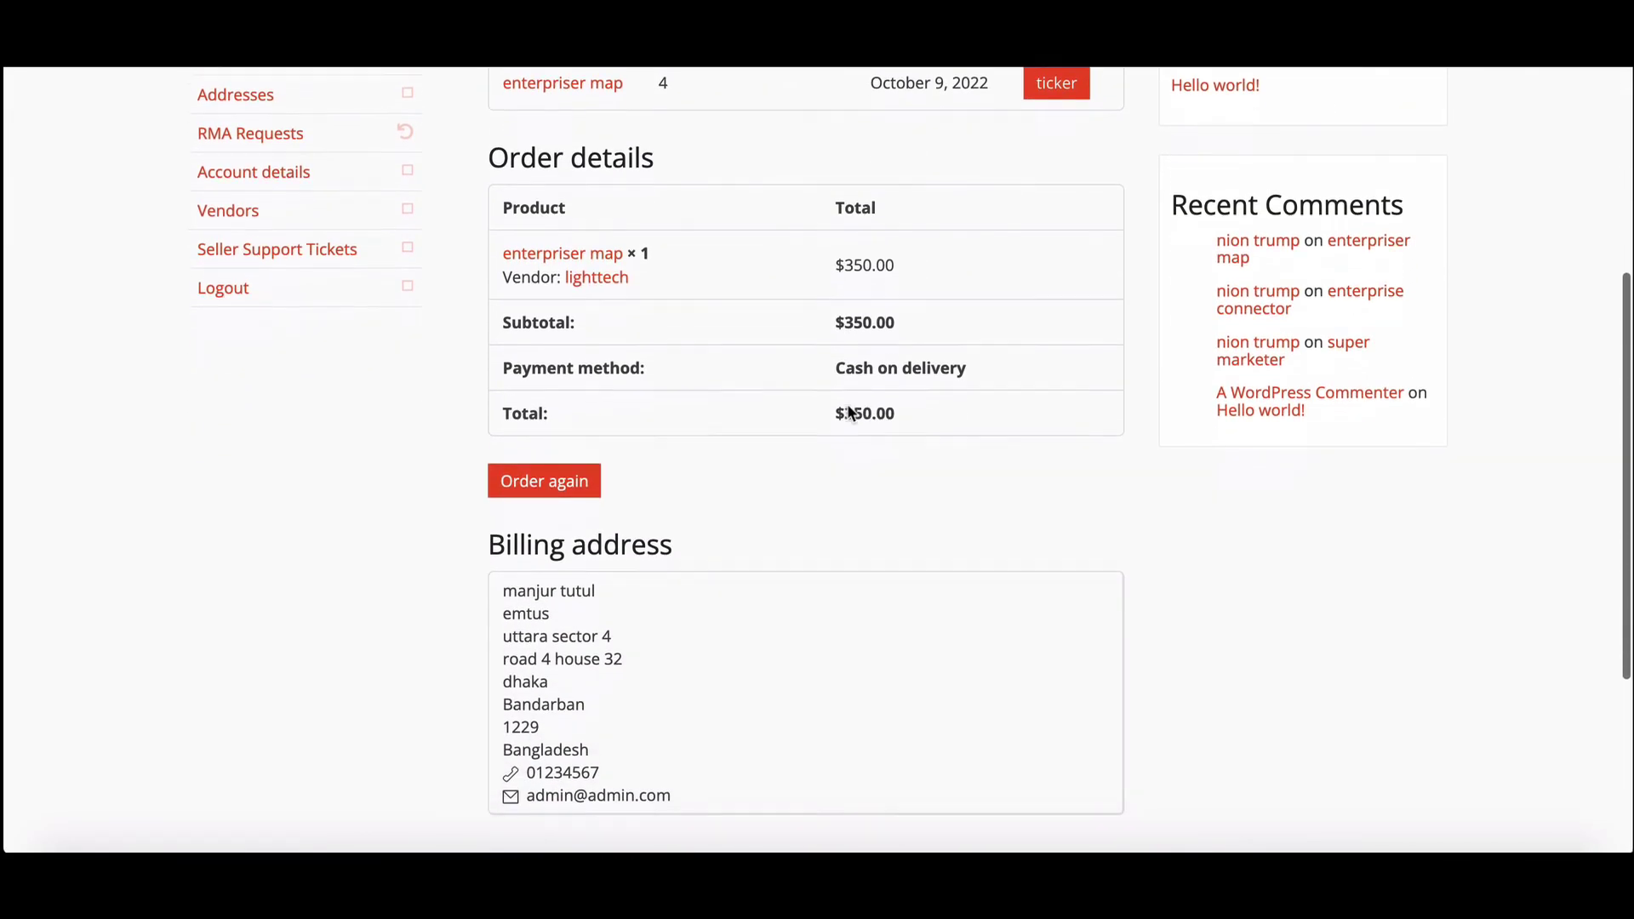
scroll(847, 405, up, 5)
scroll(848, 406, up, 1)
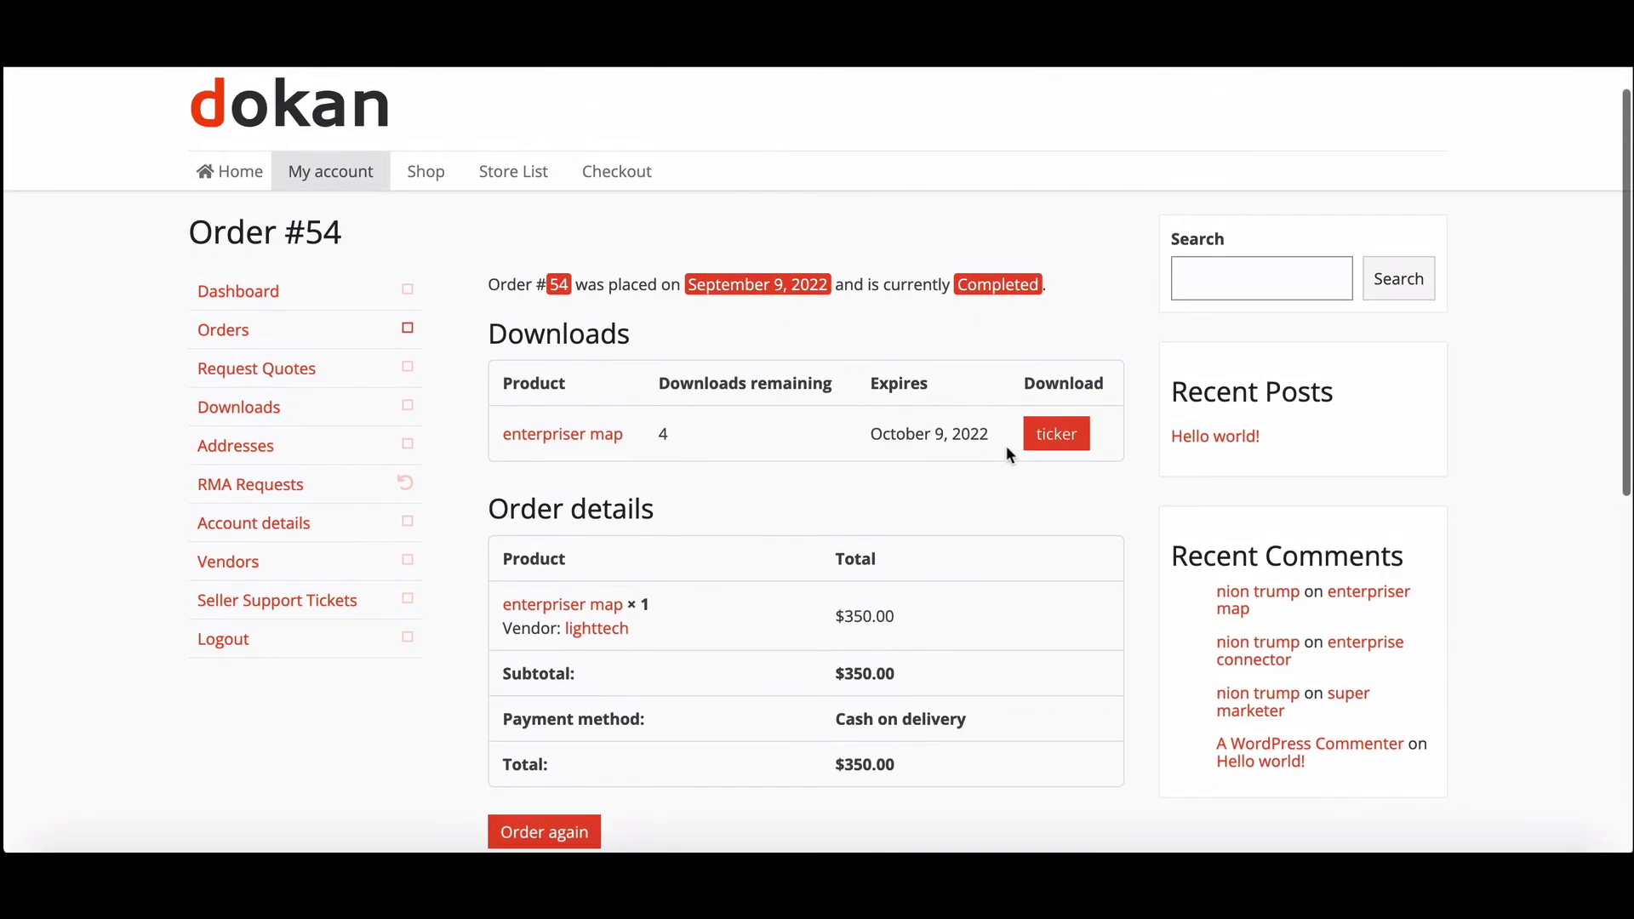
click(1059, 438)
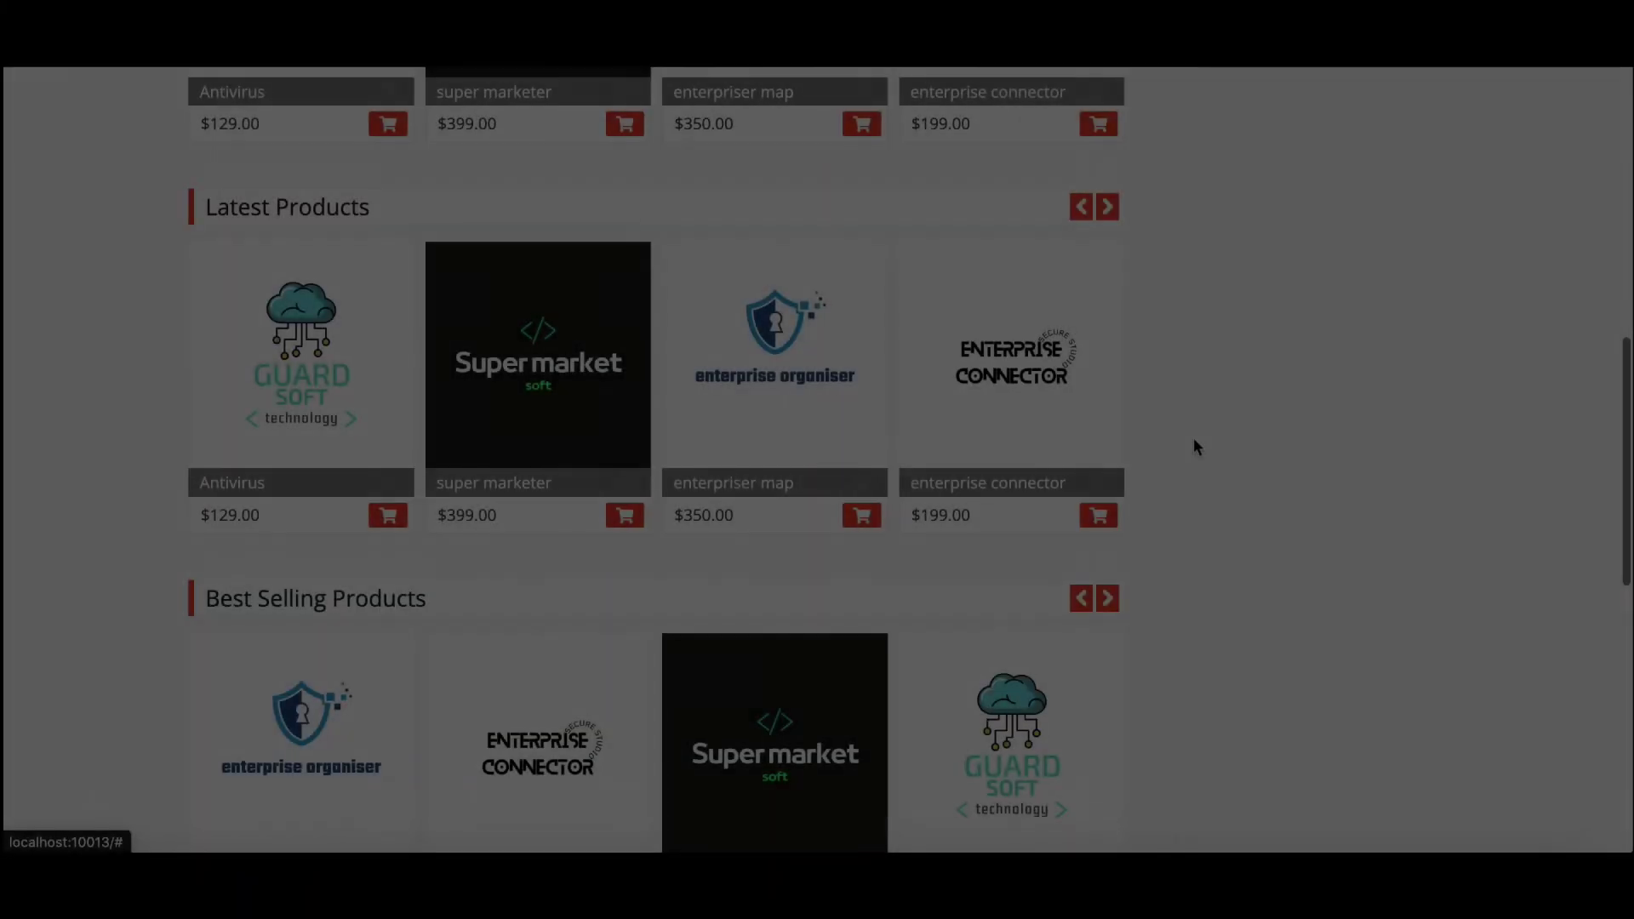
scroll(1193, 447, up, 4)
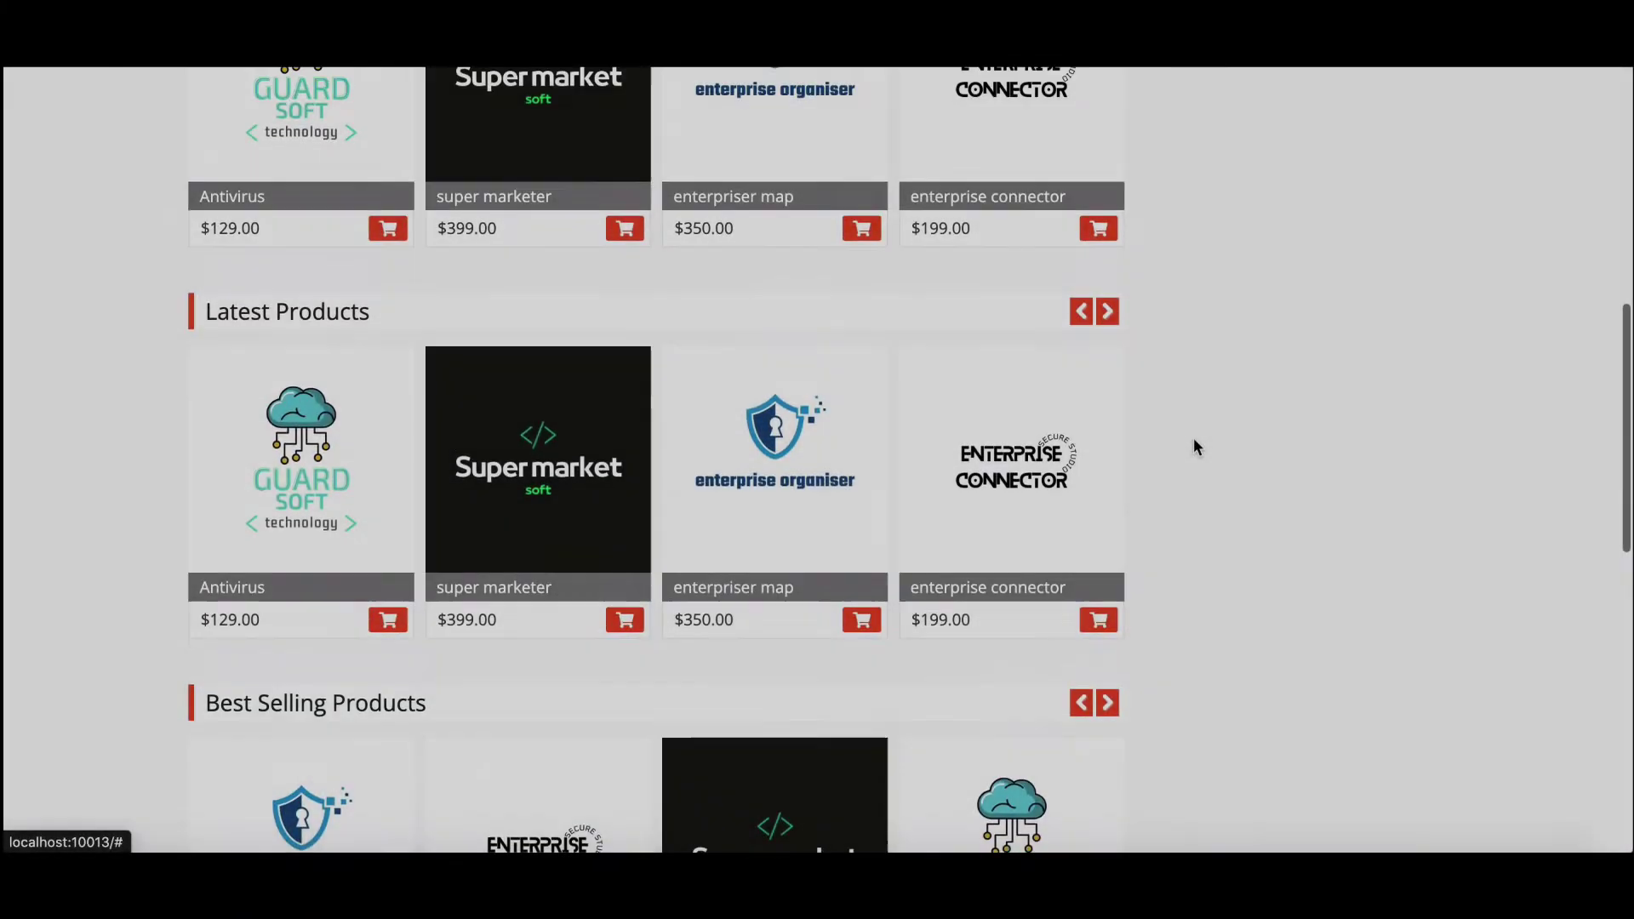
scroll(1194, 440, up, 5)
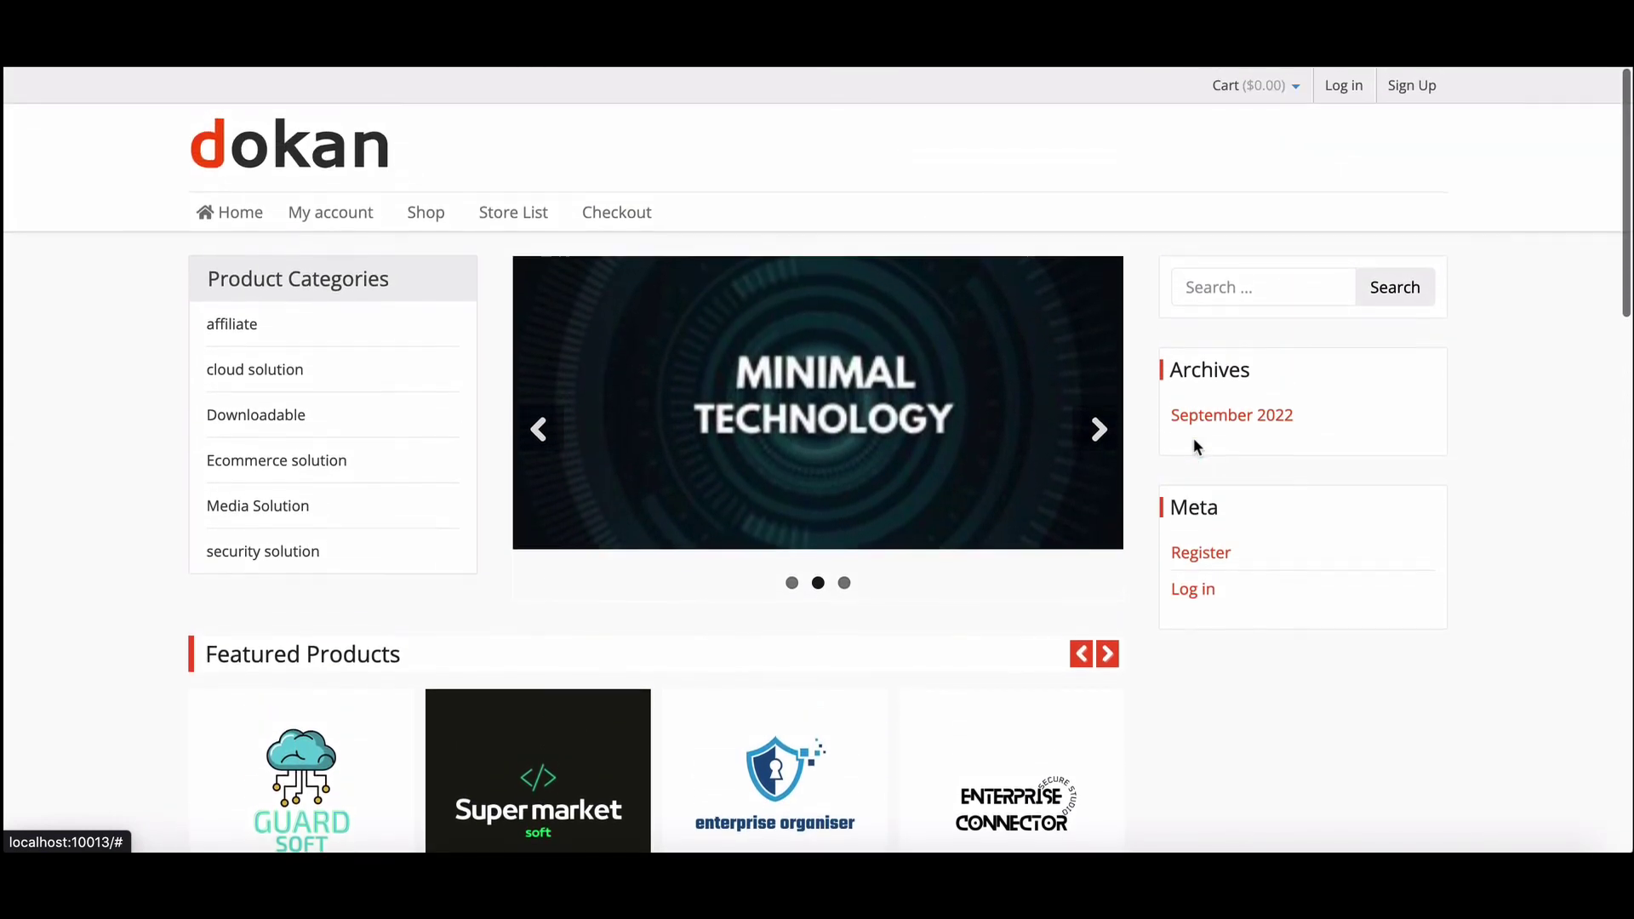